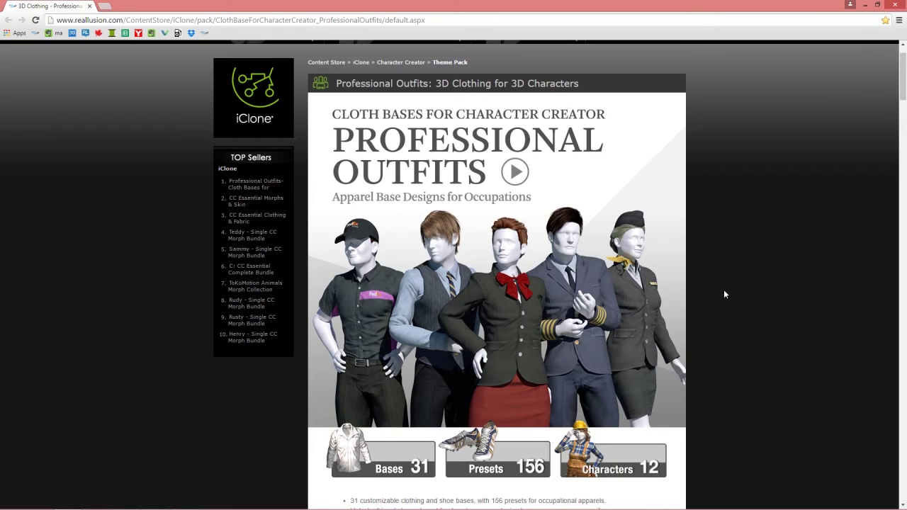
Look through the Professional Outfits clothing pack page, examining the outfit categories from Airline to More
scroll(722, 291, down, 5)
scroll(722, 296, down, 2)
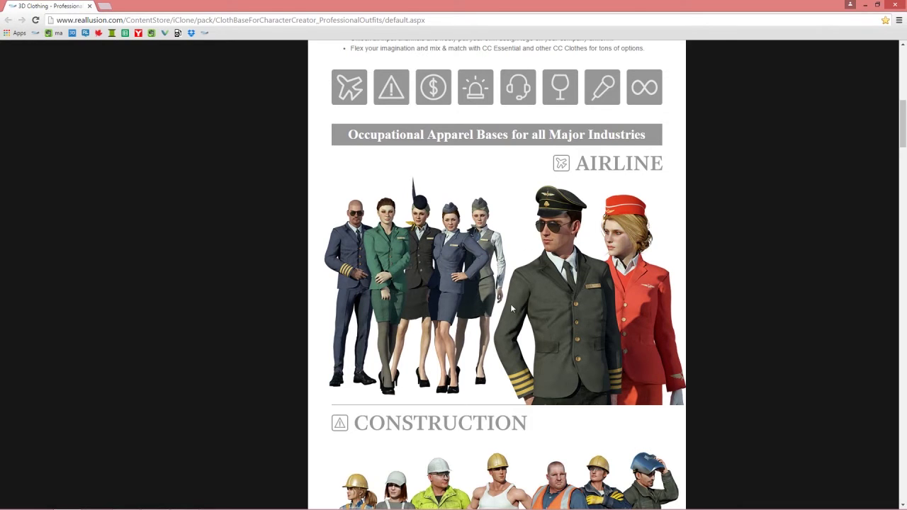
scroll(777, 328, down, 4)
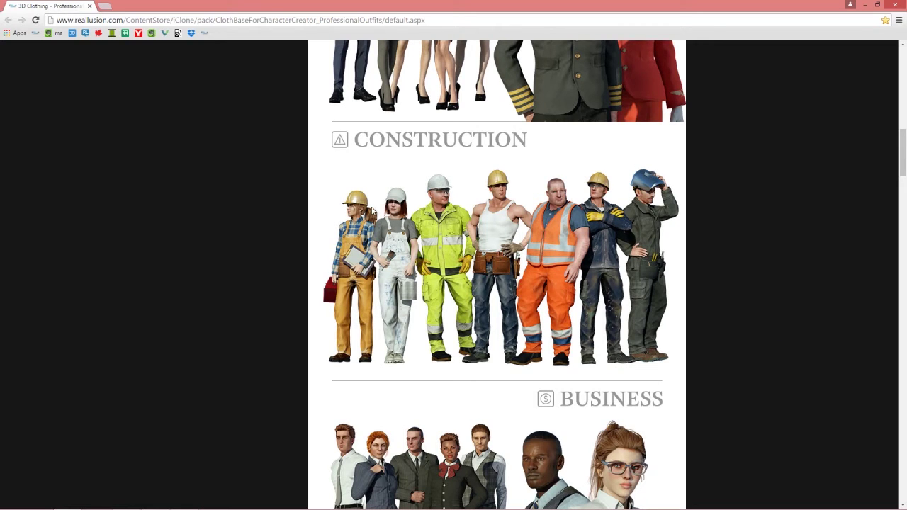
scroll(711, 271, down, 3)
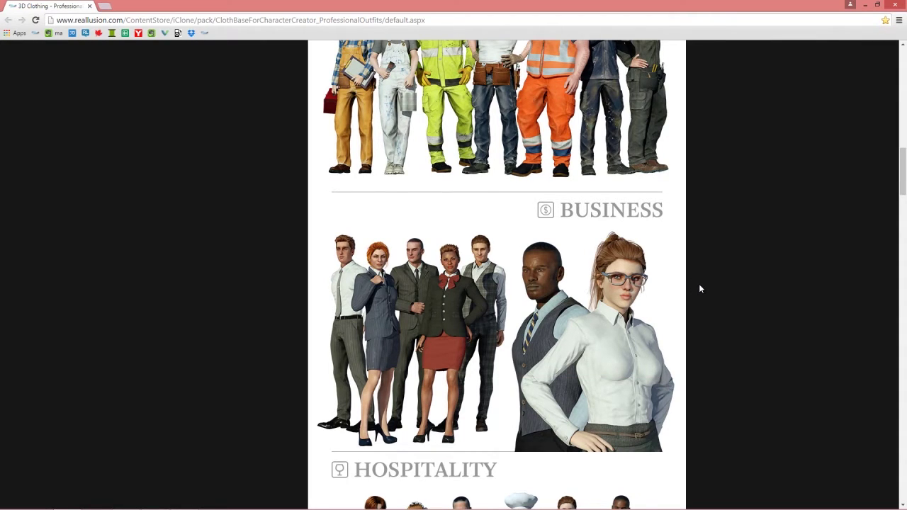
scroll(698, 288, down, 3)
scroll(695, 291, down, 4)
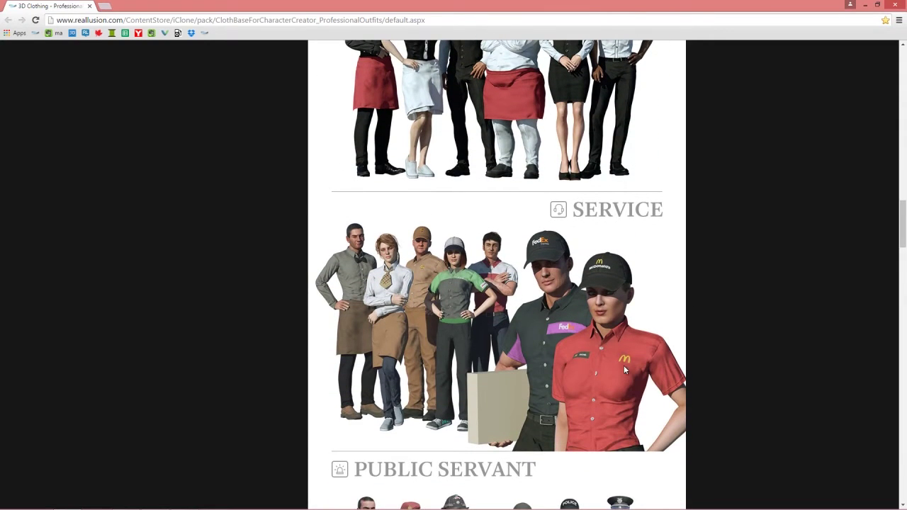
scroll(471, 341, down, 3)
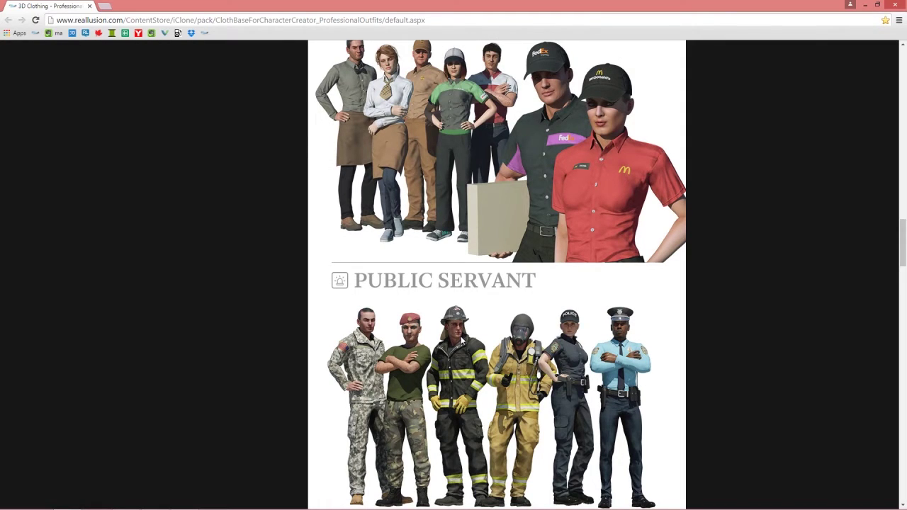
scroll(473, 332, down, 4)
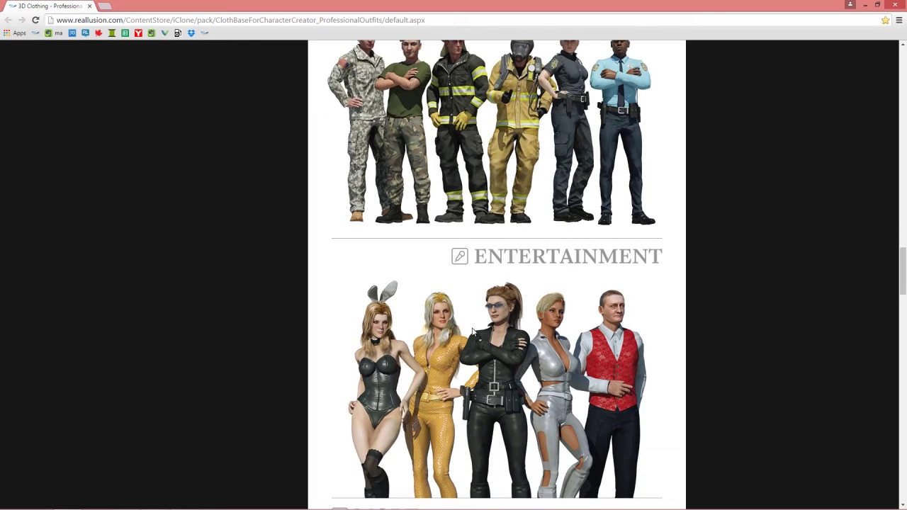
scroll(473, 332, down, 3)
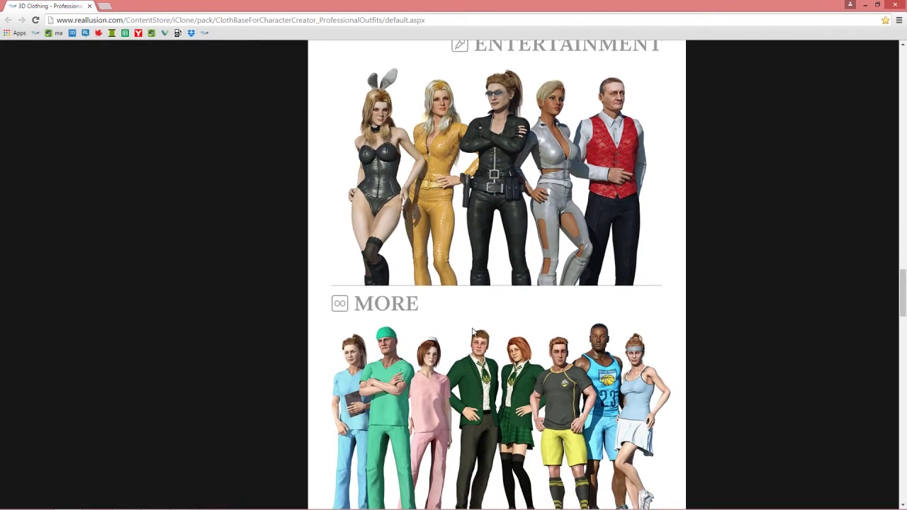
scroll(474, 332, down, 1)
scroll(489, 310, up, 3)
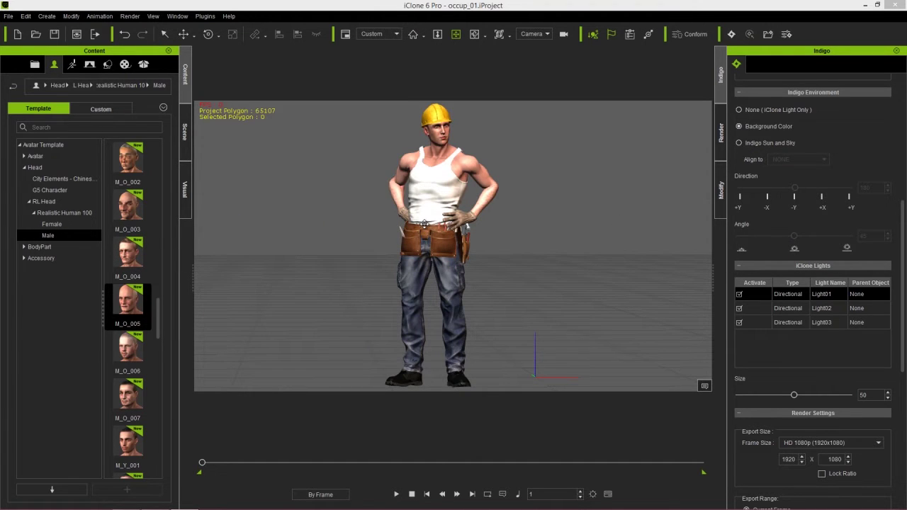
List the scene's lights and show Light01, Light02 and Light03 in the viewport
click(185, 131)
click(12, 151)
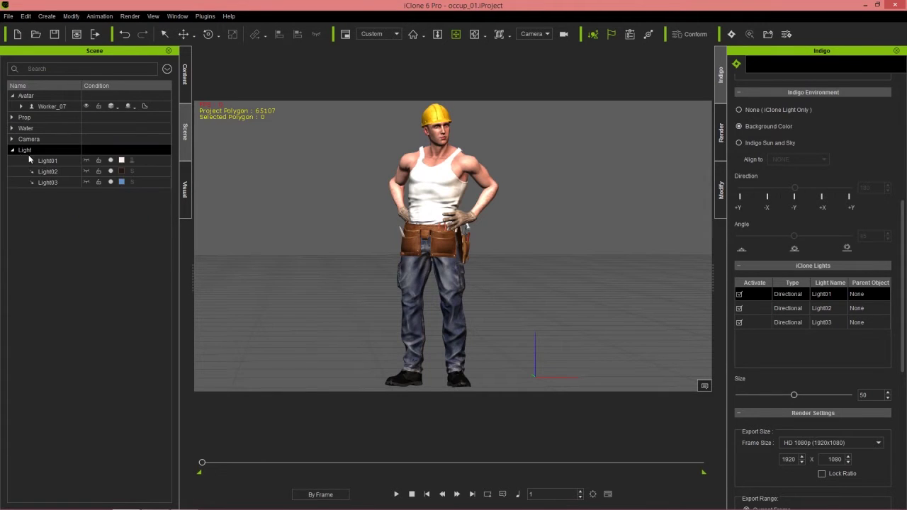
click(50, 162)
click(87, 172)
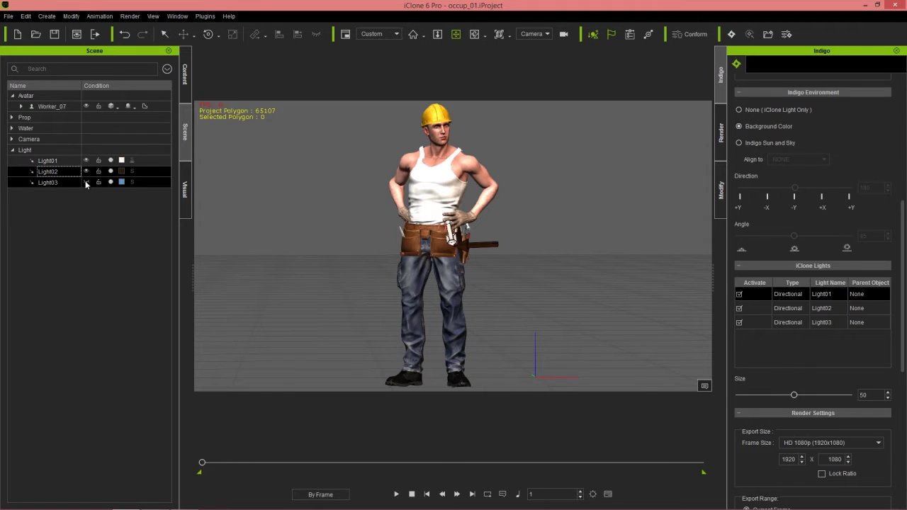
click(88, 183)
right_drag(539, 291, 531, 156)
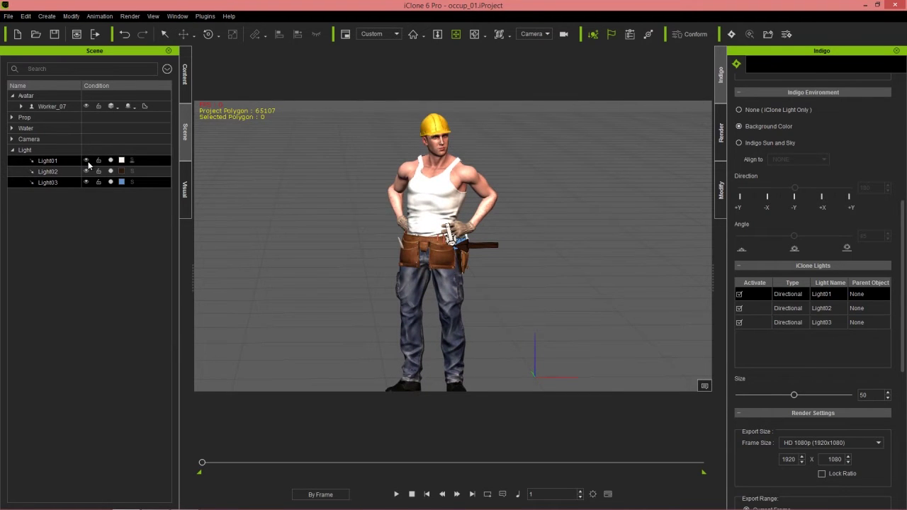
Hide Light01, Light02 and Light03 in the viewport and leave Light01 selected
click(86, 160)
click(85, 171)
click(86, 182)
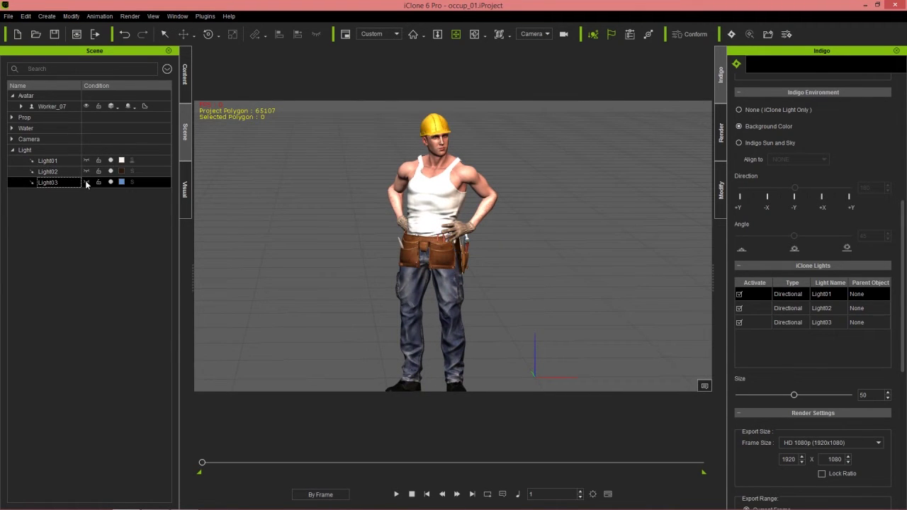
click(67, 162)
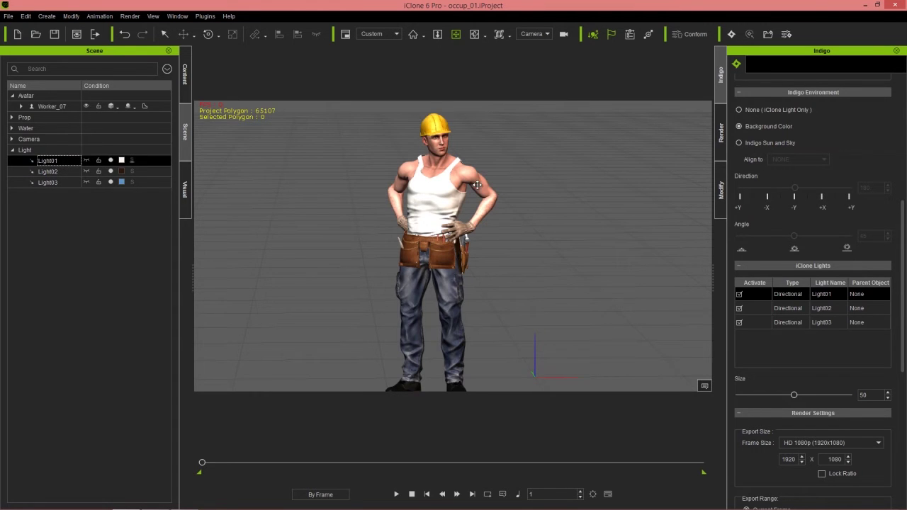
right_drag(486, 263, 492, 238)
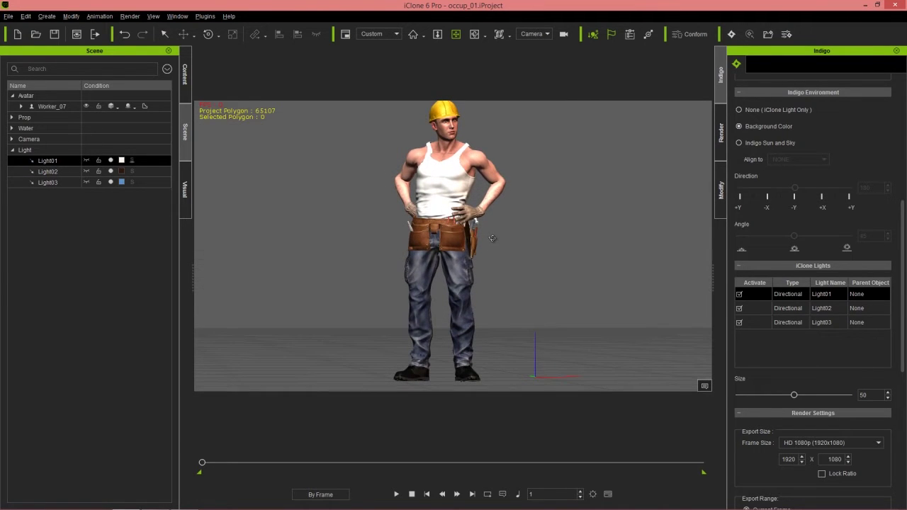
Set the Indigo environment to None (iClone Light Only) and frame the whole worker for rendering
drag(899, 258, 902, 139)
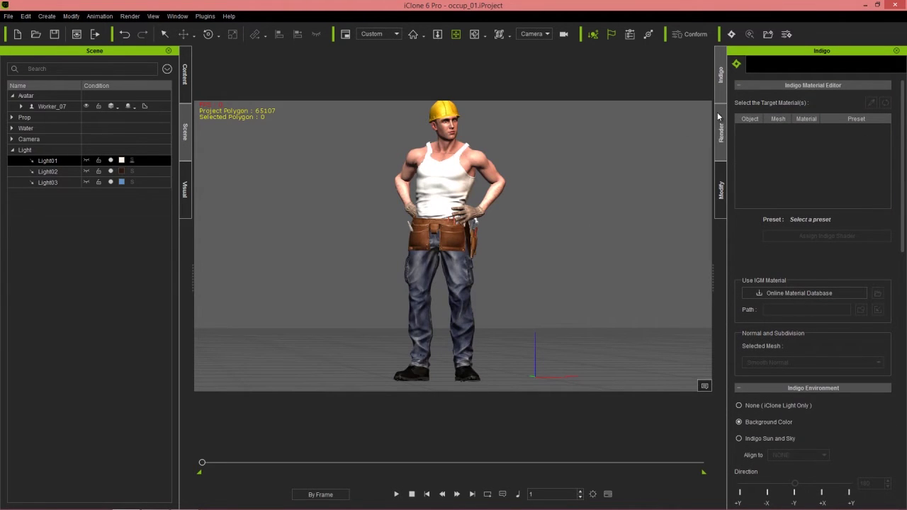
drag(902, 145, 900, 241)
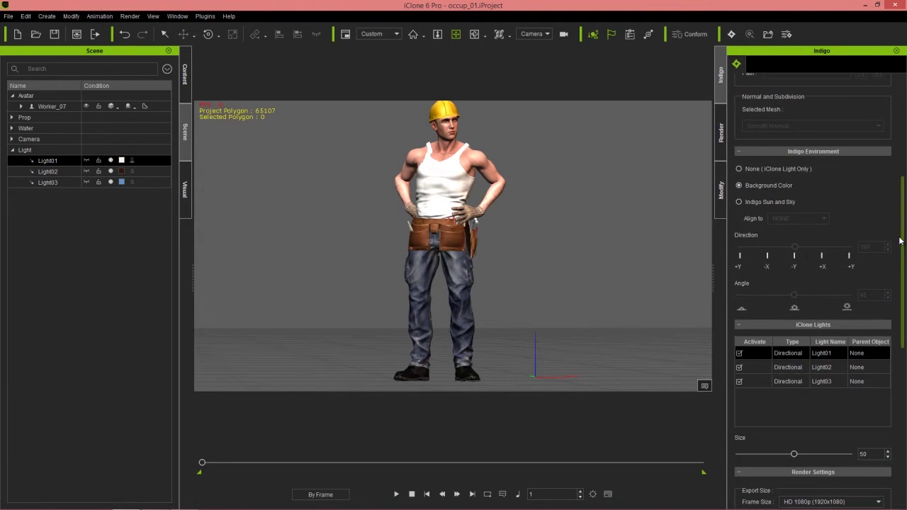
click(780, 169)
middle_drag(508, 189, 507, 195)
right_click(506, 195)
right_drag(506, 193, 503, 188)
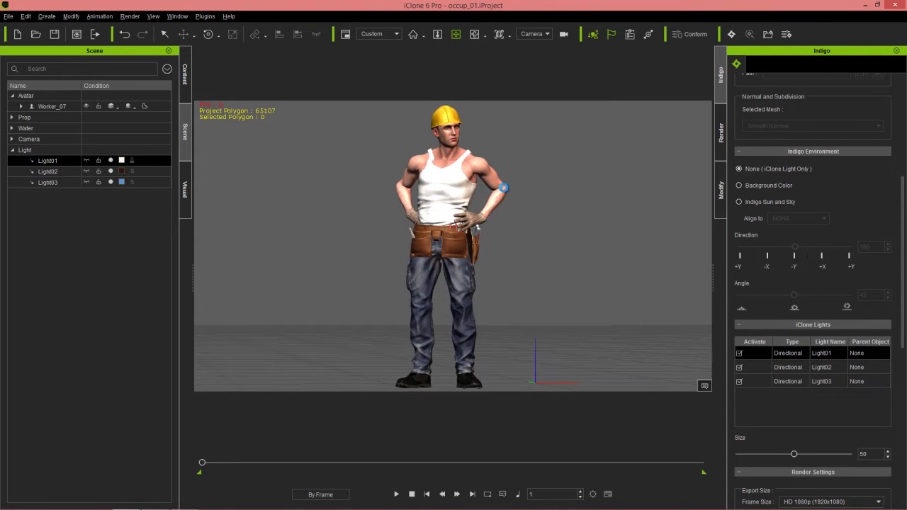
Render the scene in Indigo RT, inspect the worker lit only by iClone lights, and stop the render
click(734, 35)
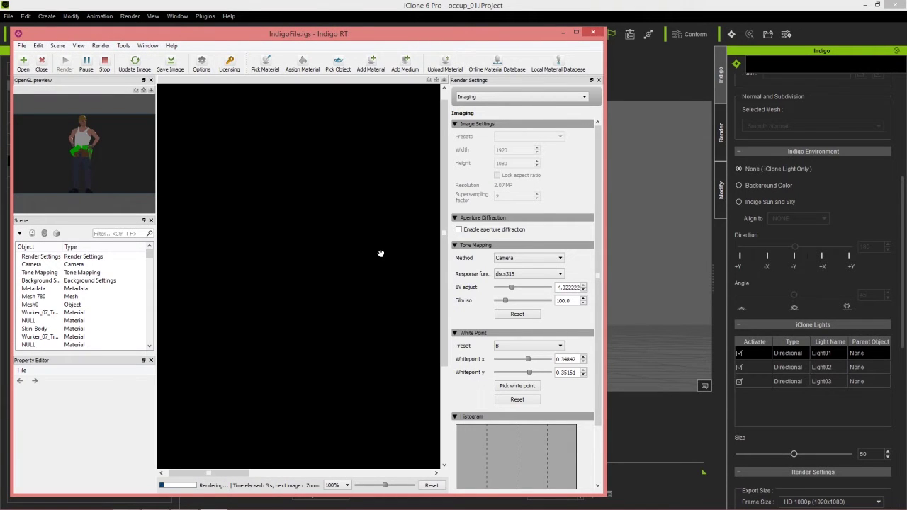
scroll(366, 253, up, 3)
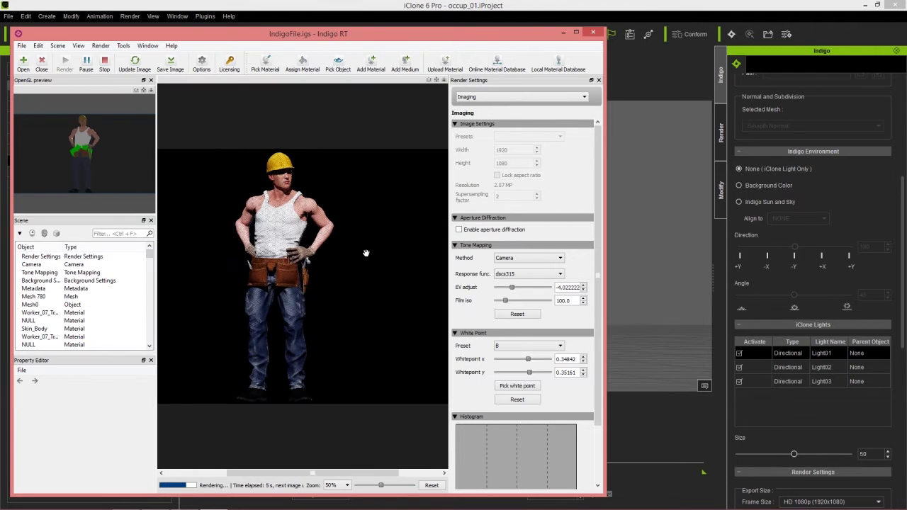
scroll(333, 259, down, 2)
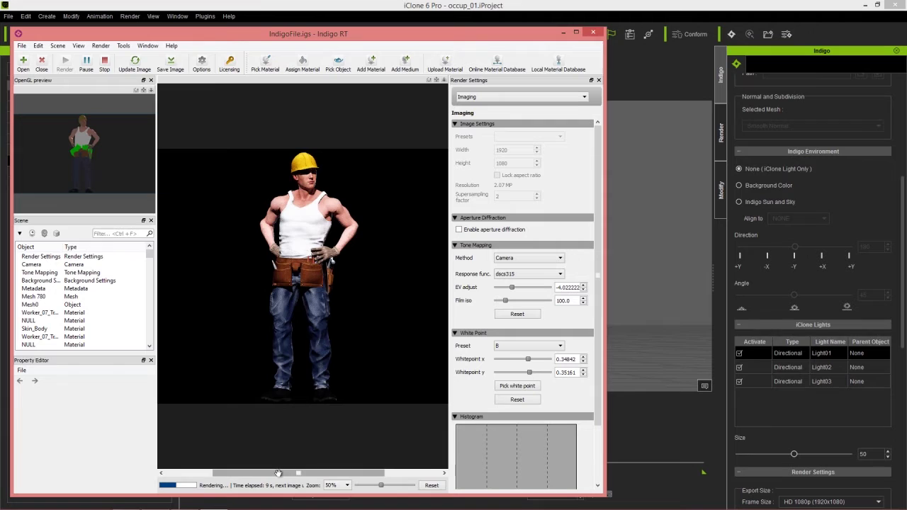
scroll(319, 244, up, 2)
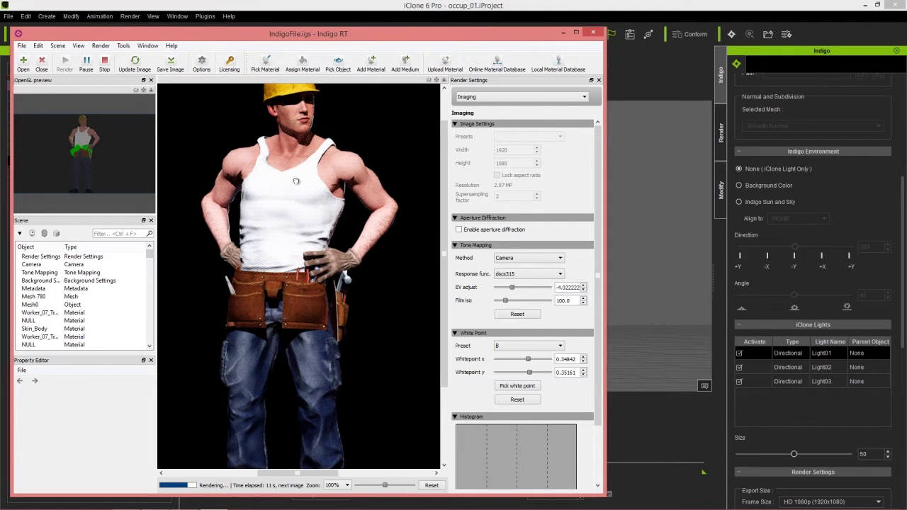
drag(297, 182, 294, 221)
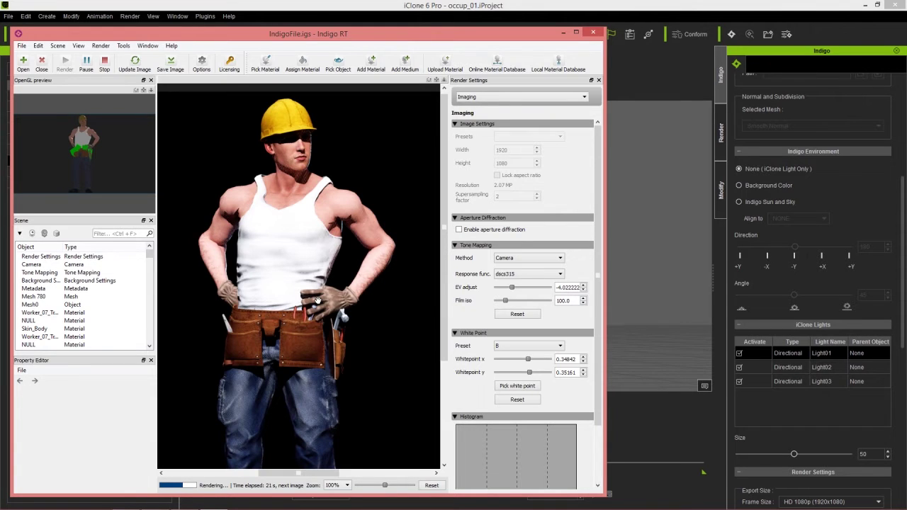
drag(315, 303, 323, 280)
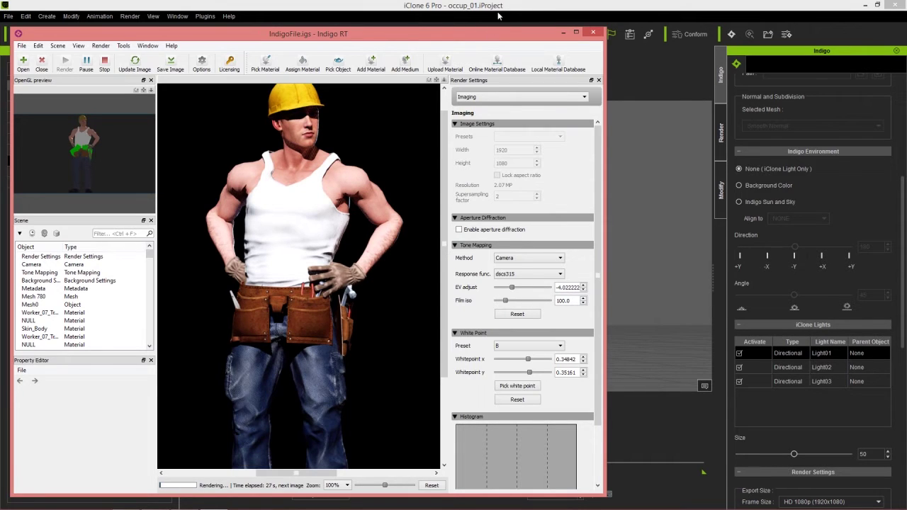
click(104, 64)
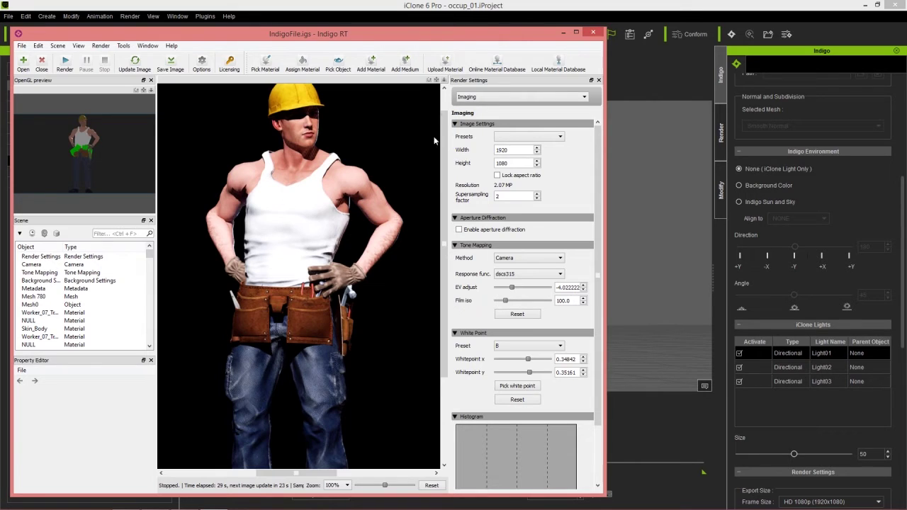
Return to iClone and set the environment to Indigo Sun and Sky, aligned to Light01
click(465, 7)
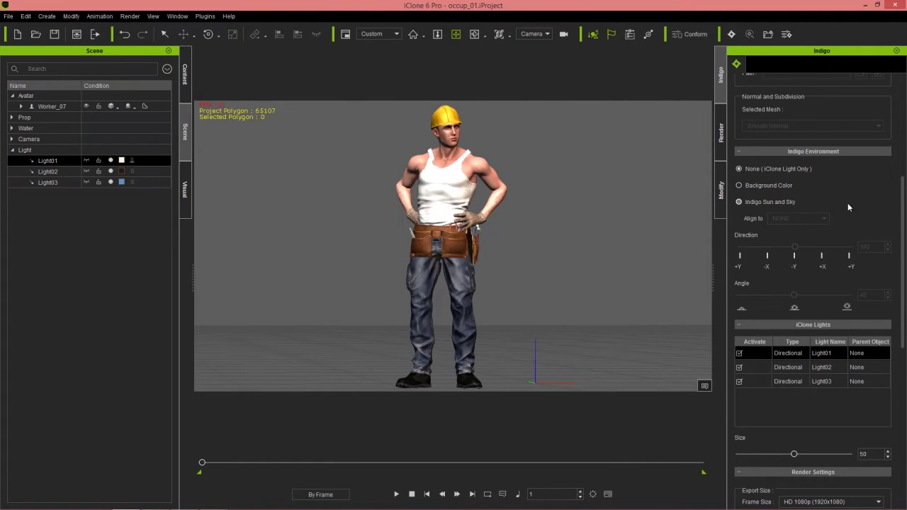
drag(901, 205, 902, 92)
scroll(785, 252, down, 5)
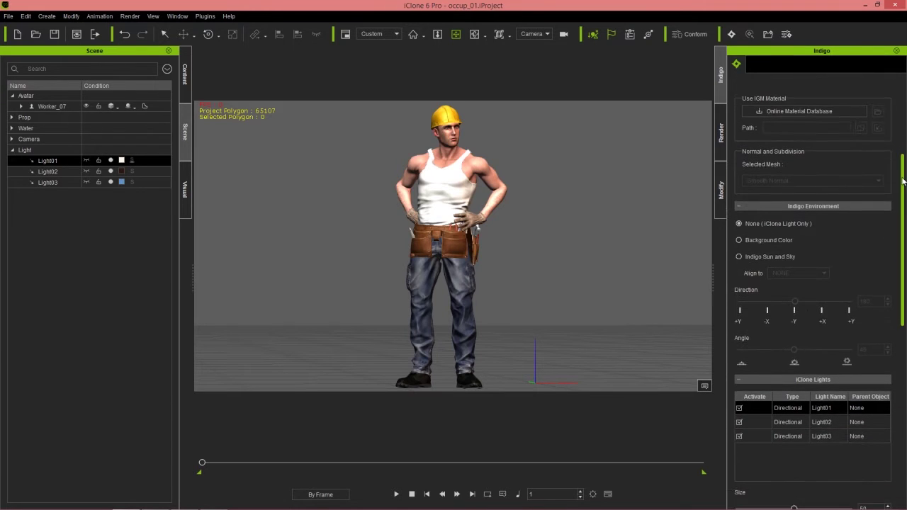
click(765, 254)
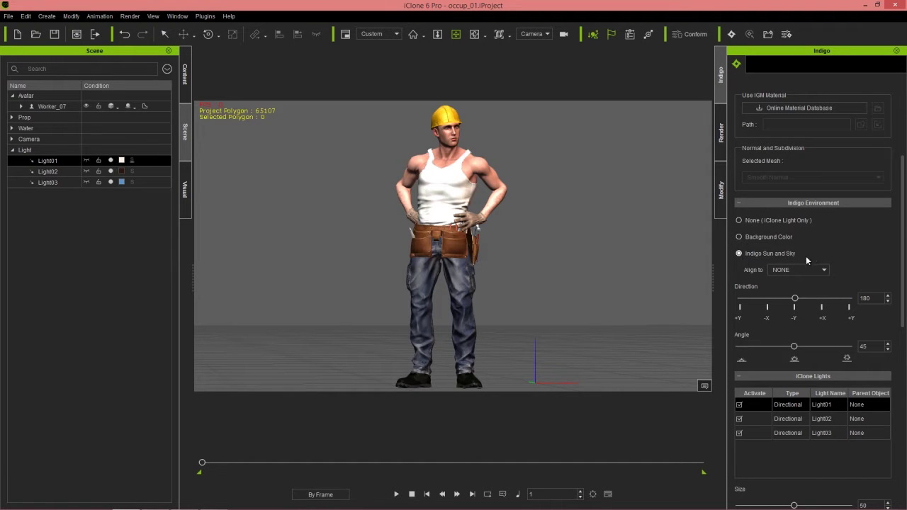
click(777, 270)
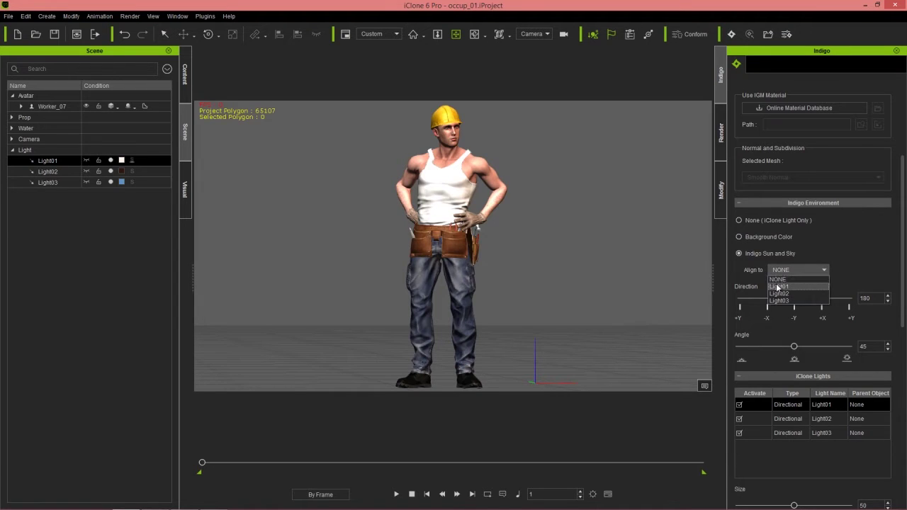
click(778, 286)
Rotate Light01 to adjust the direction of the light falling on the worker
click(59, 163)
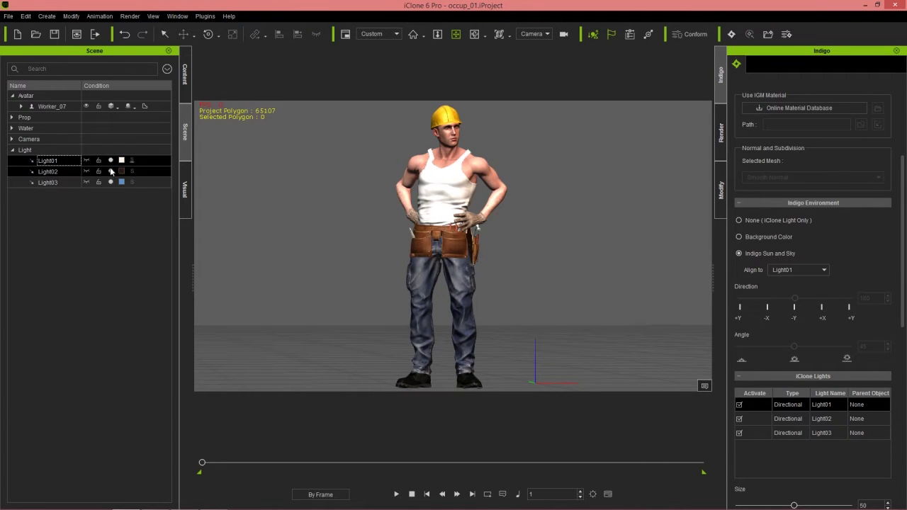
key(e)
drag(466, 224, 431, 242)
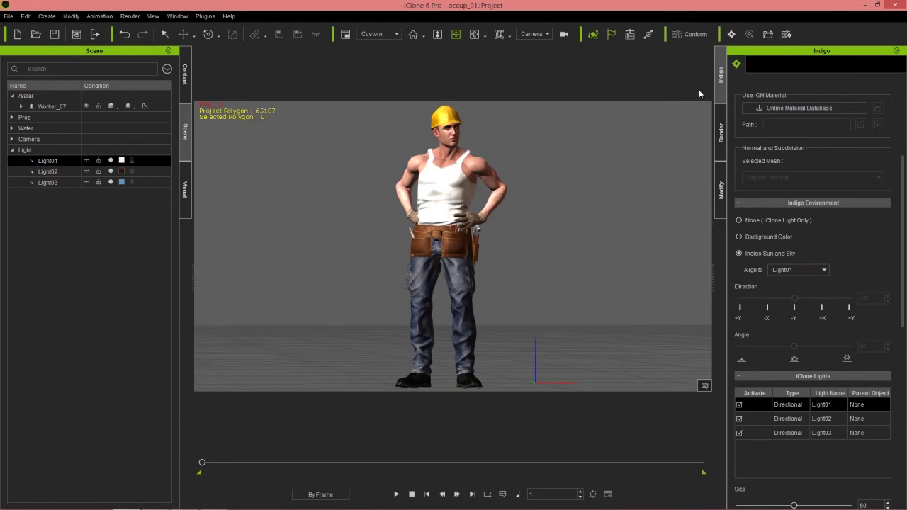
Deactivate Light01, Light02 and Light03 for the Indigo render
click(740, 405)
click(740, 419)
click(740, 433)
Render the sun-and-sky scene in Indigo RT and place its window beside the first render for comparison
click(732, 34)
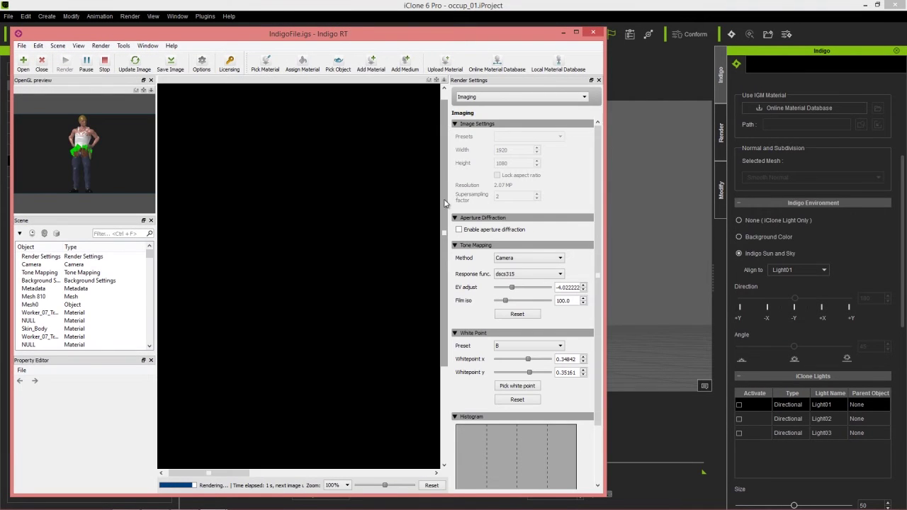
scroll(314, 219, down, 2)
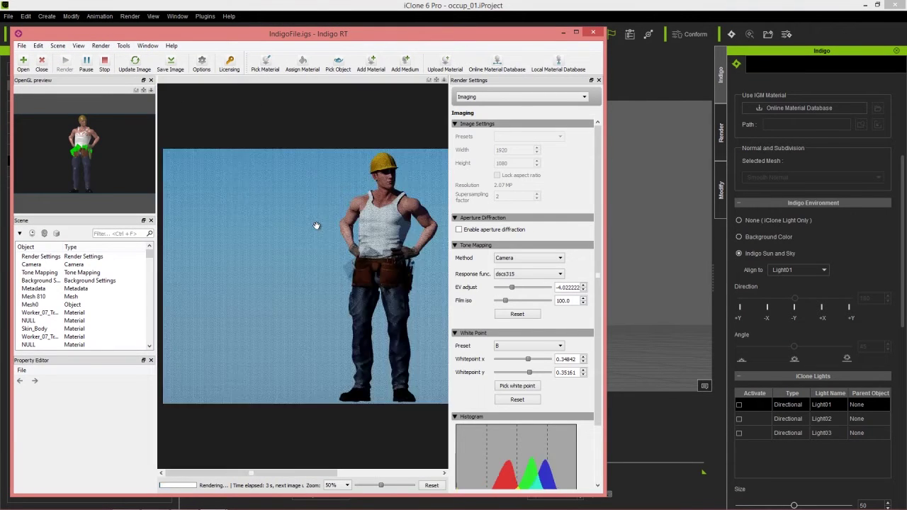
drag(401, 236, 337, 240)
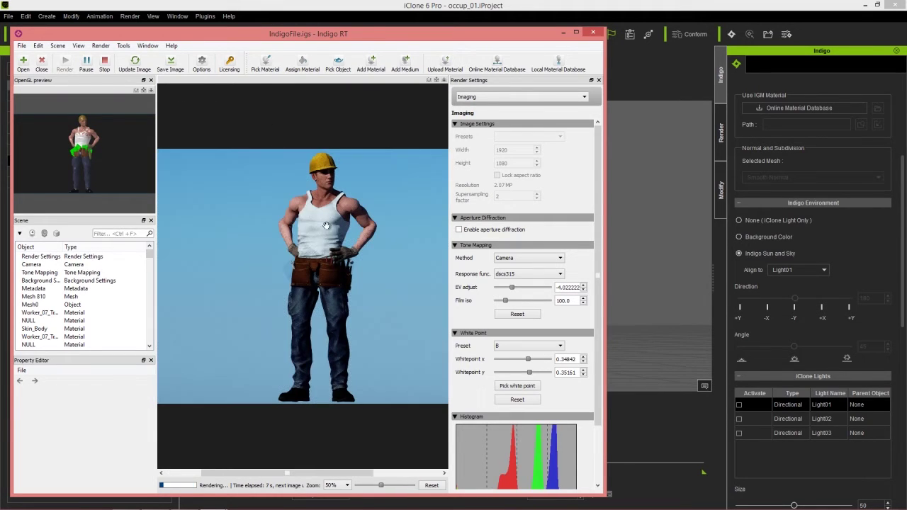
drag(343, 34, 626, 12)
key(alt+Tab)
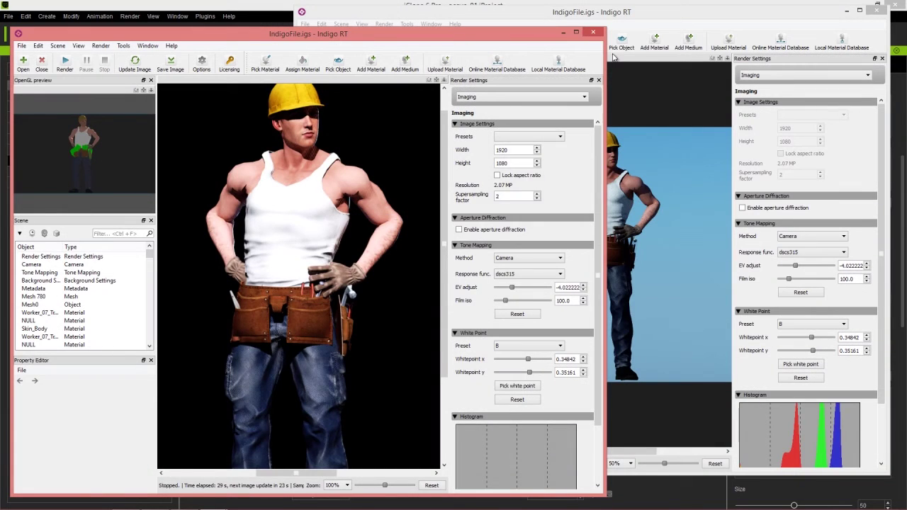
click(713, 15)
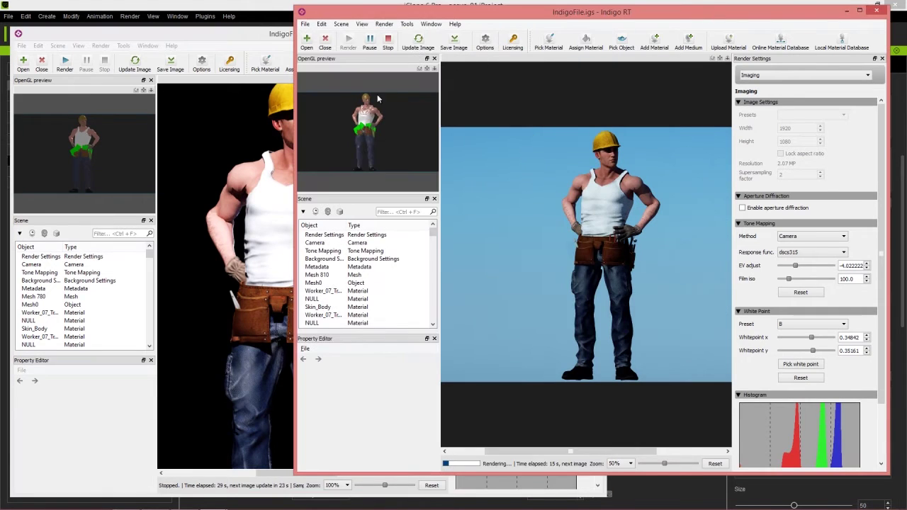
Narrow the sun-and-sky render window beside the first render and examine the worker's upper body at 100% zoom
drag(297, 167, 358, 166)
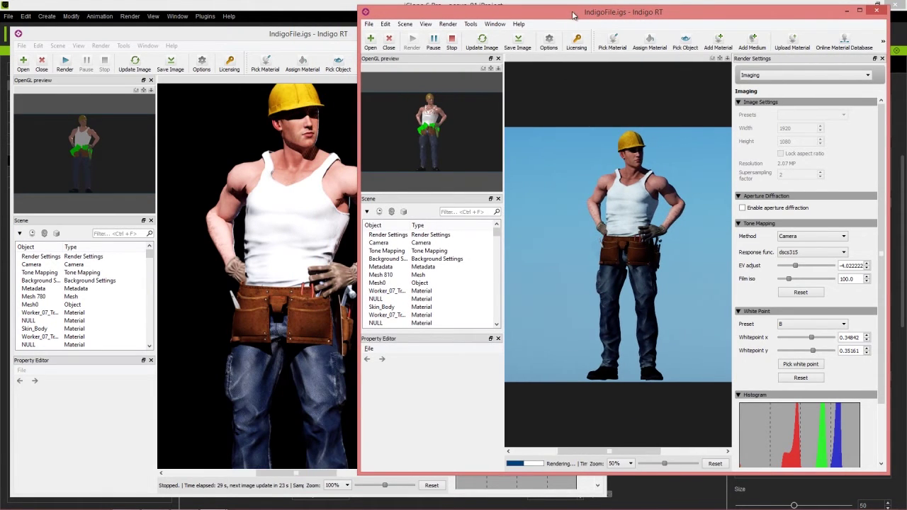
drag(574, 13, 583, 12)
scroll(627, 263, up, 2)
drag(634, 184, 619, 253)
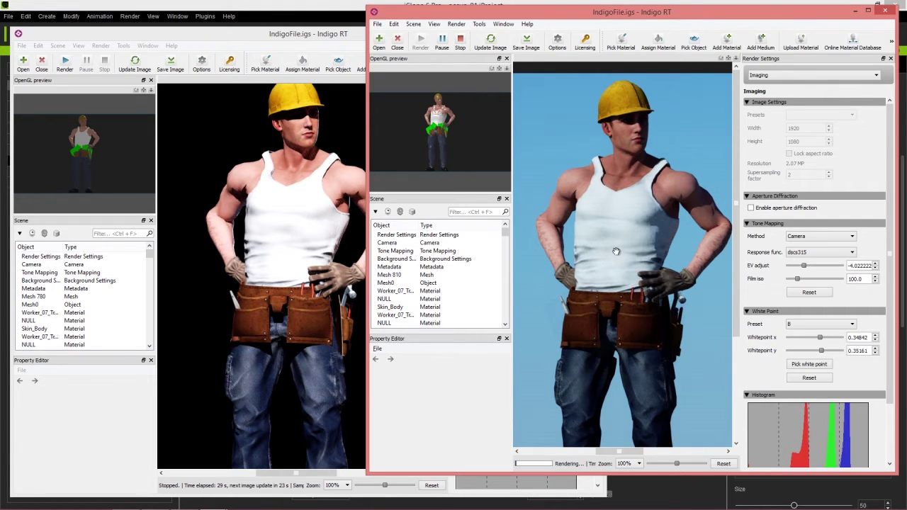
scroll(627, 255, up, 2)
scroll(627, 256, down, 2)
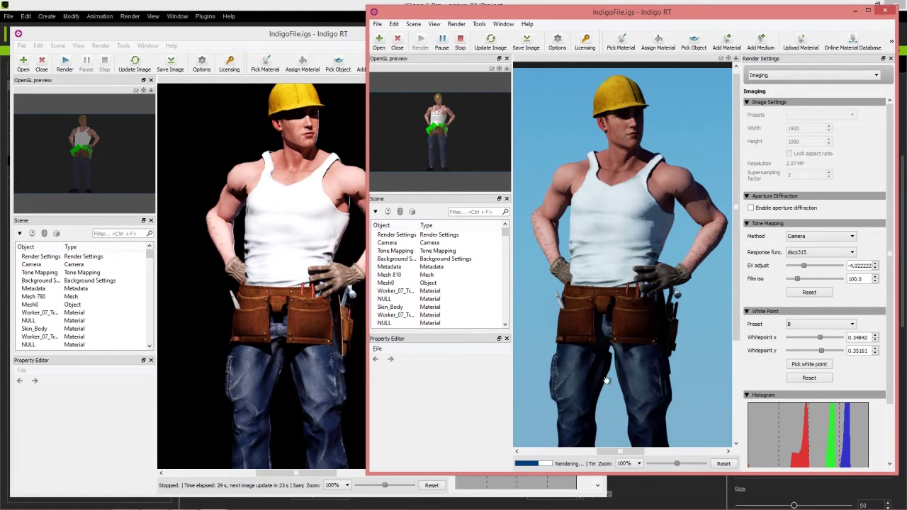
Bring the iClone-lit render forward for comparison, return to the sun-and-sky render and close it
click(318, 38)
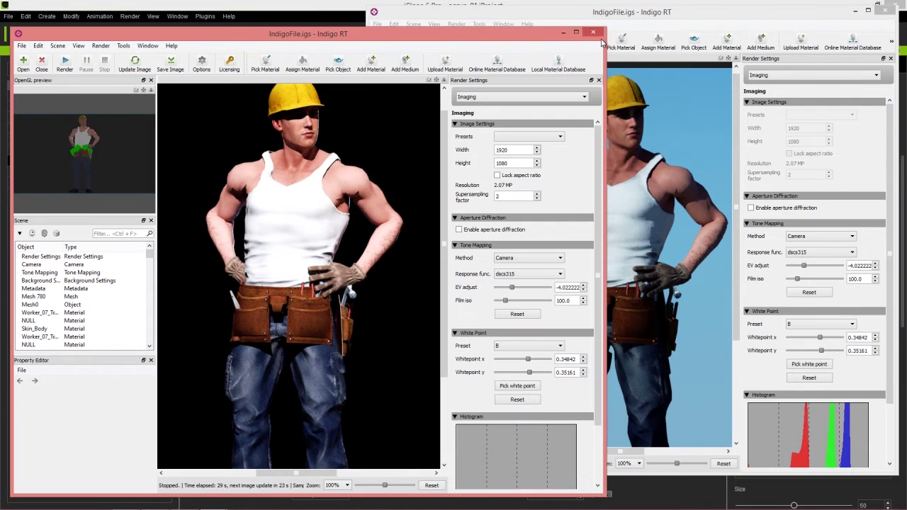
click(660, 15)
click(884, 11)
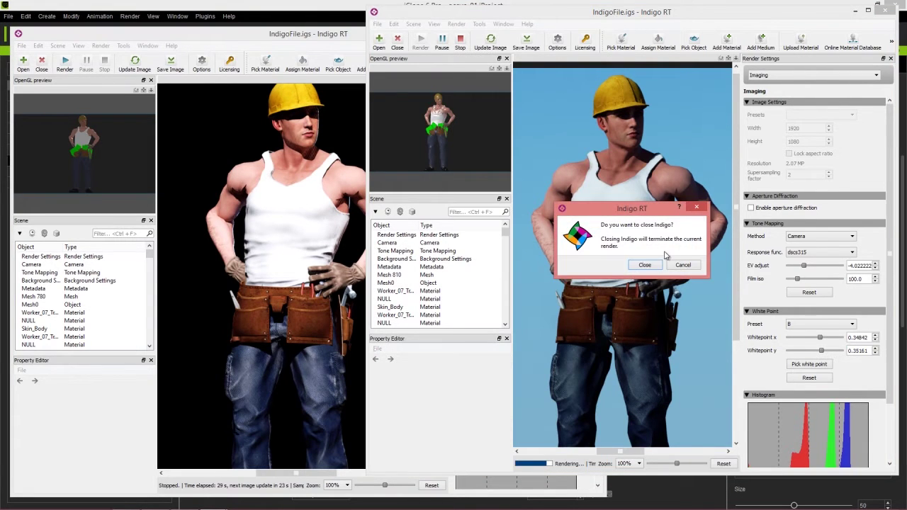
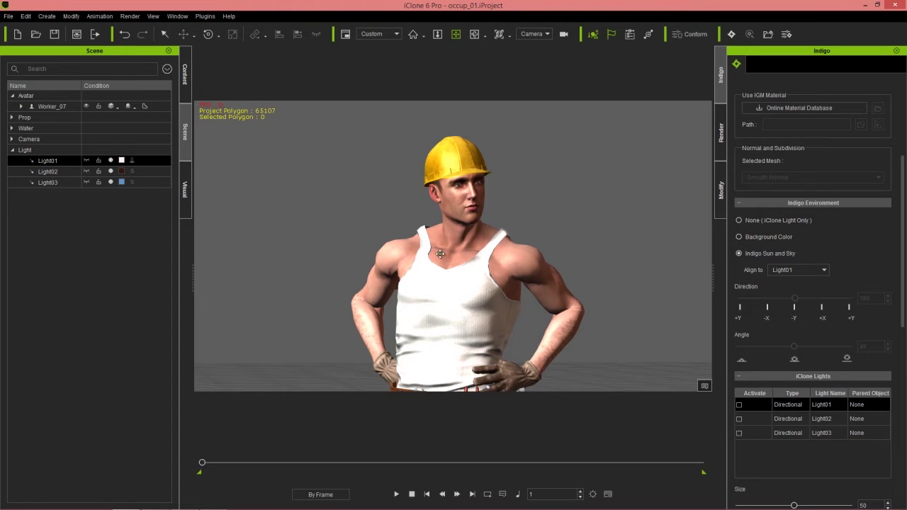
In iClone, set the Worker_07 mesh's normal and subdivision option to Subdivision Smooth (High)
scroll(769, 189, up, 5)
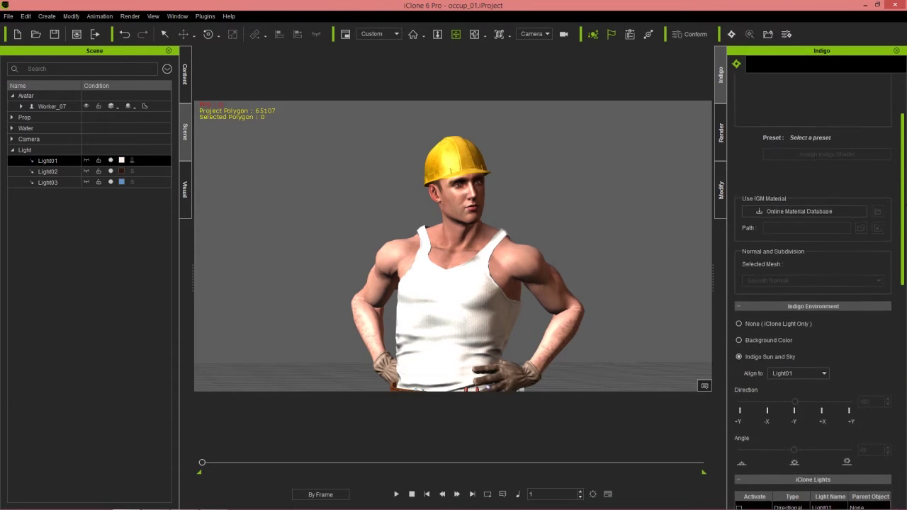
click(453, 246)
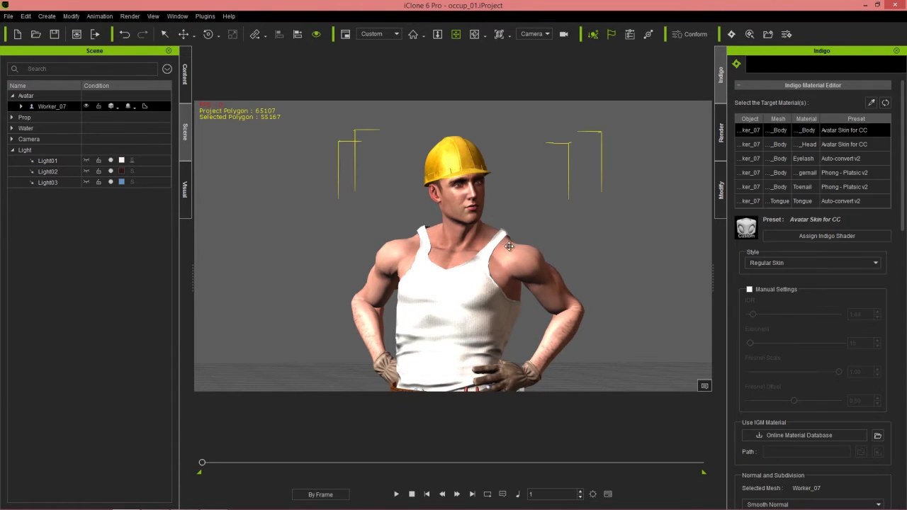
drag(904, 182, 902, 267)
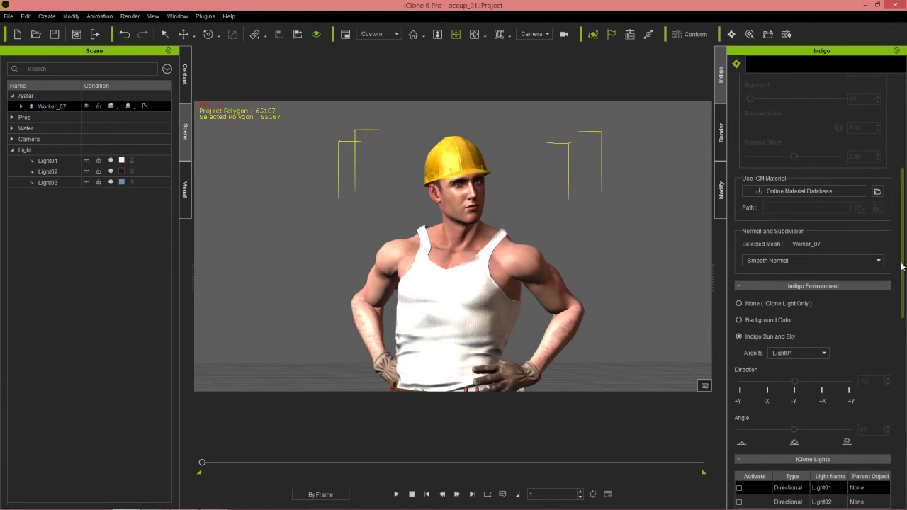
click(781, 261)
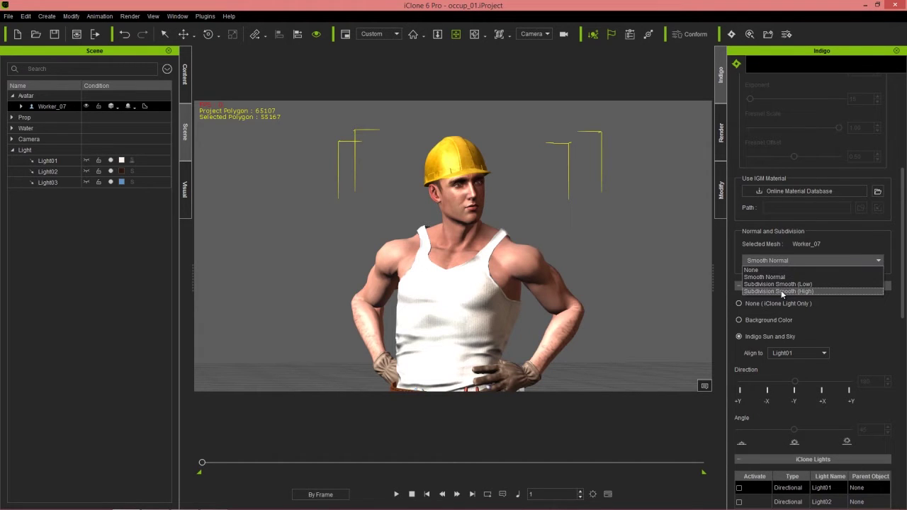
click(782, 291)
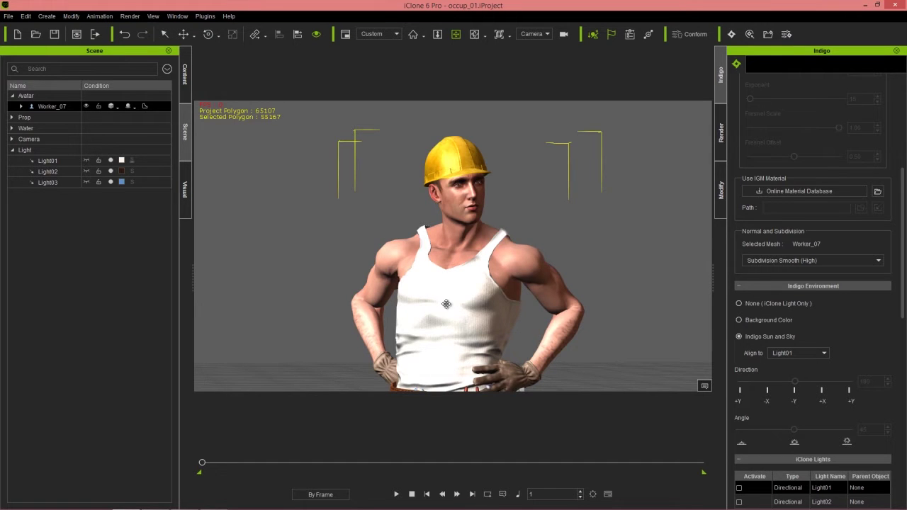
Frame the worker from the tool belt up and render the subdivided character in Indigo RT
scroll(455, 296, down, 2)
scroll(464, 301, down, 2)
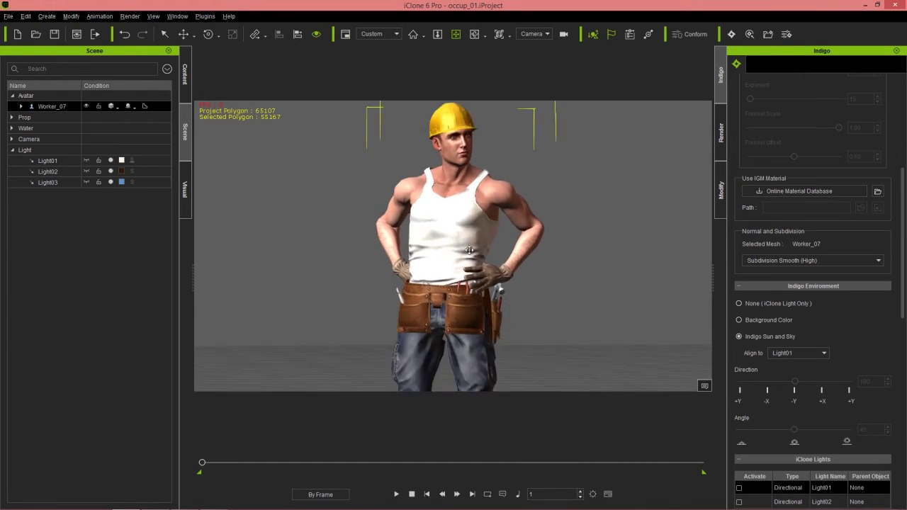
scroll(469, 226, down, 3)
scroll(469, 226, up, 5)
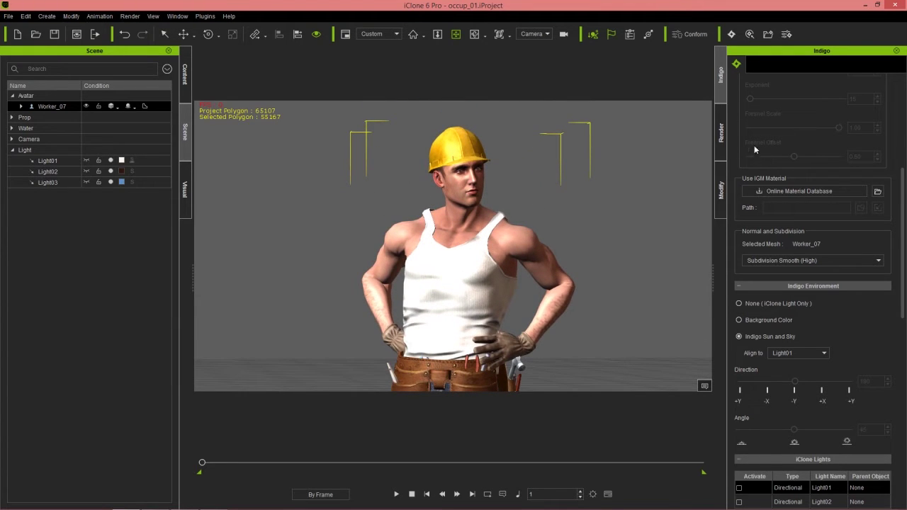
click(730, 35)
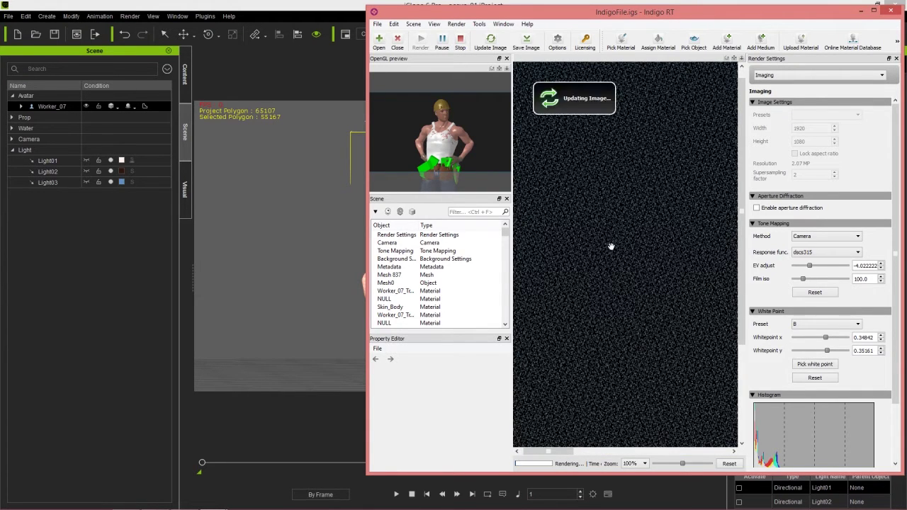
Inspect the subdivided render at 50% and 100% zoom, compare it with the iClone-lit render, and close it
scroll(691, 266, down, 2)
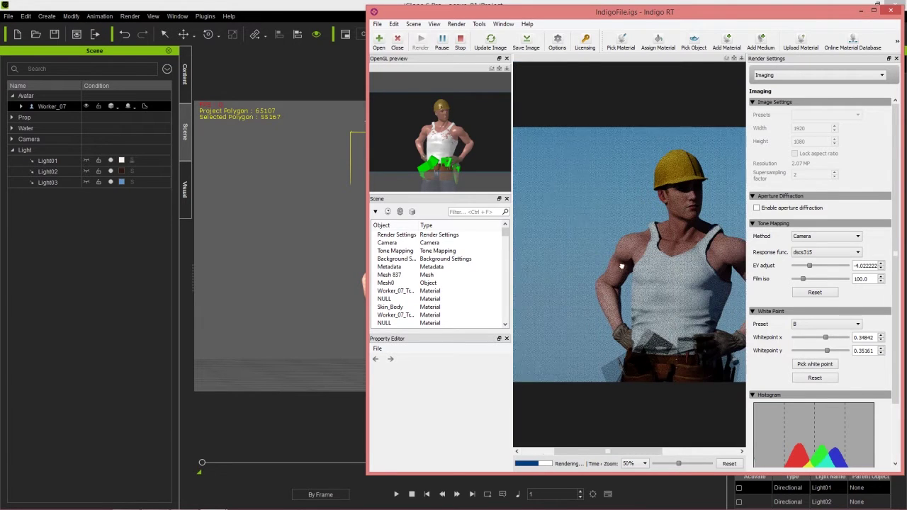
scroll(666, 294, up, 2)
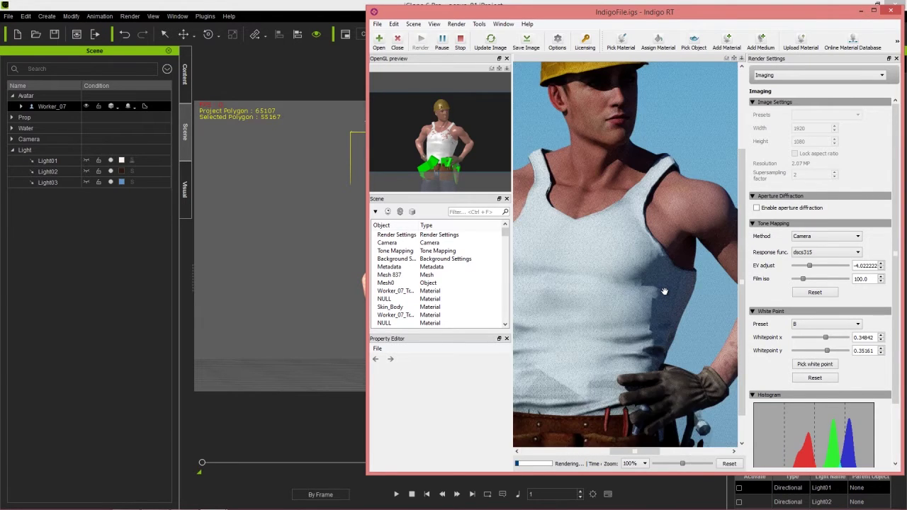
scroll(665, 291, down, 2)
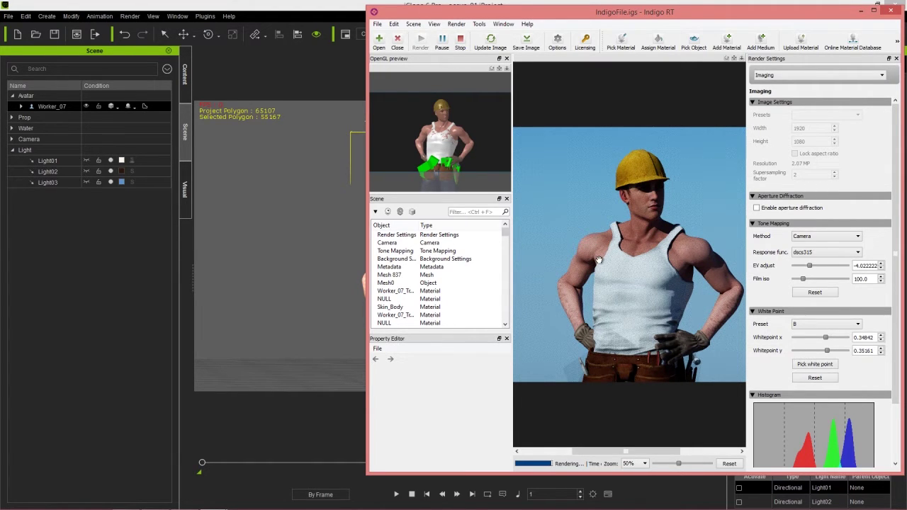
key(alt+Tab)
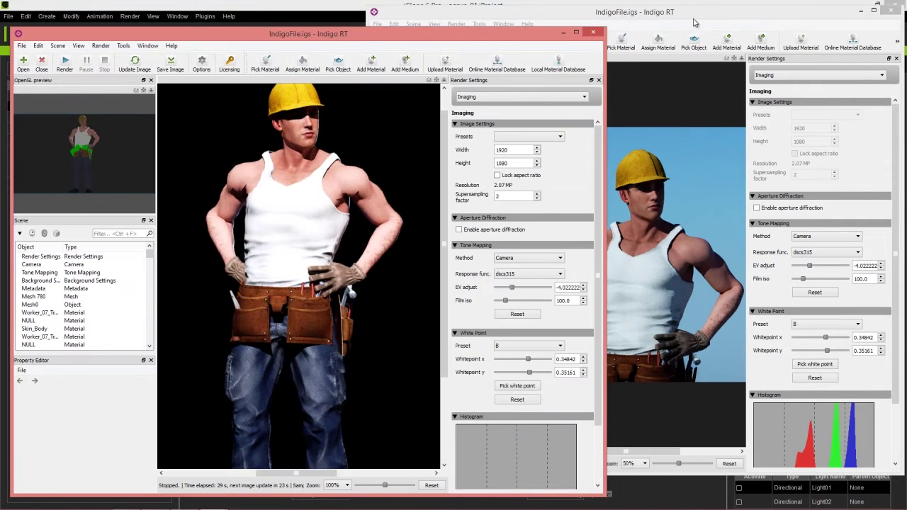
click(695, 21)
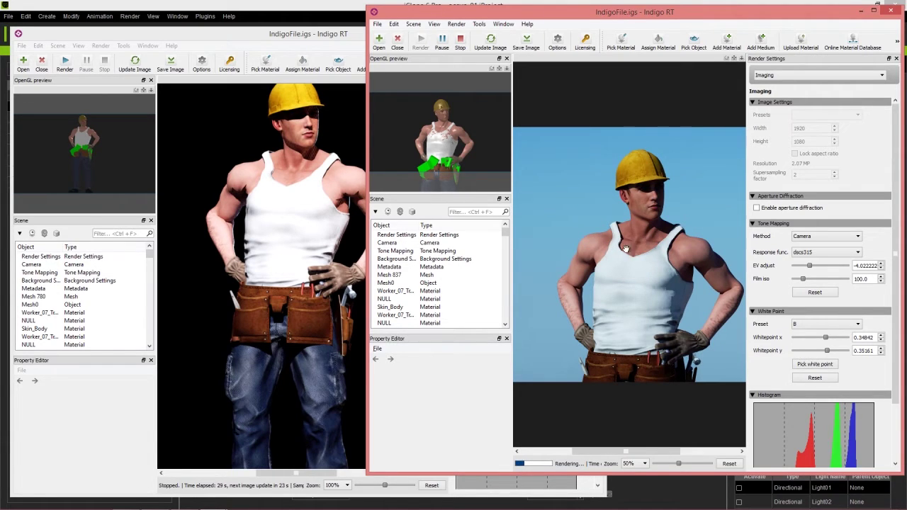
click(890, 10)
click(643, 263)
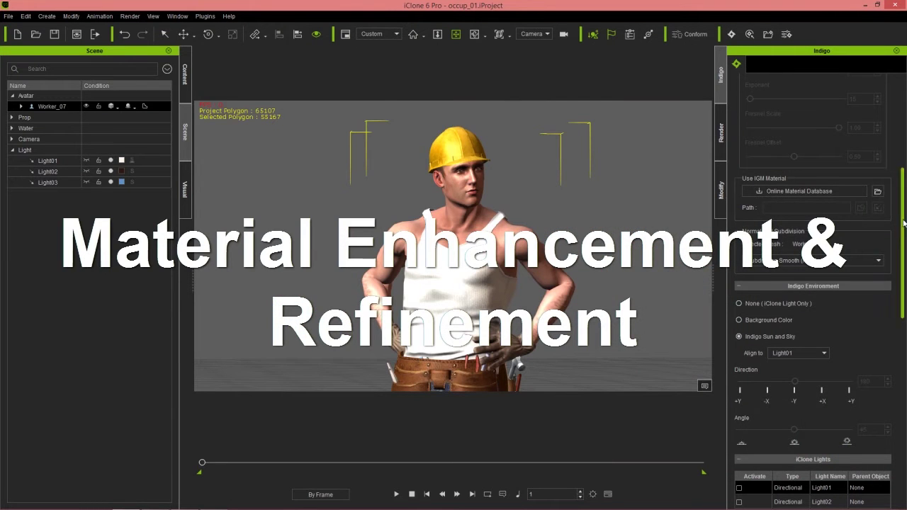
Pick the worker's face as the target material and set the Skin_Head style to Glowing Skin
drag(902, 225, 902, 136)
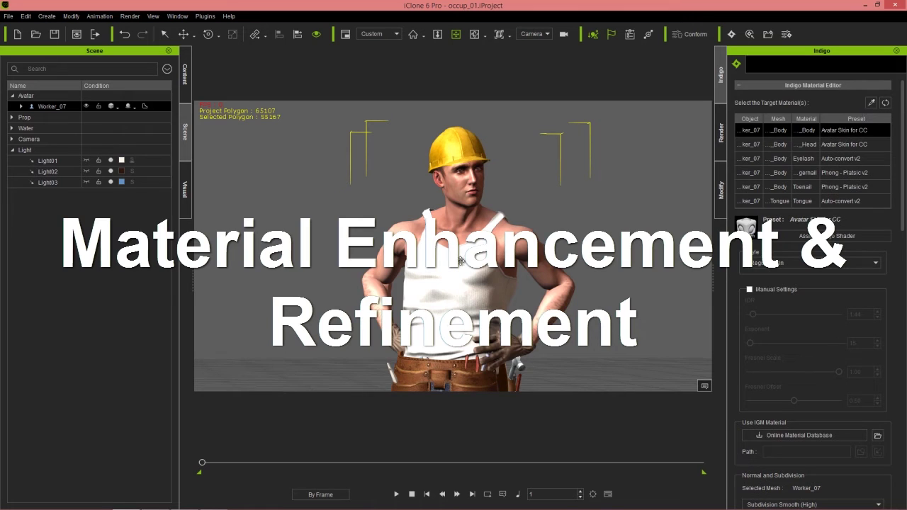
click(870, 102)
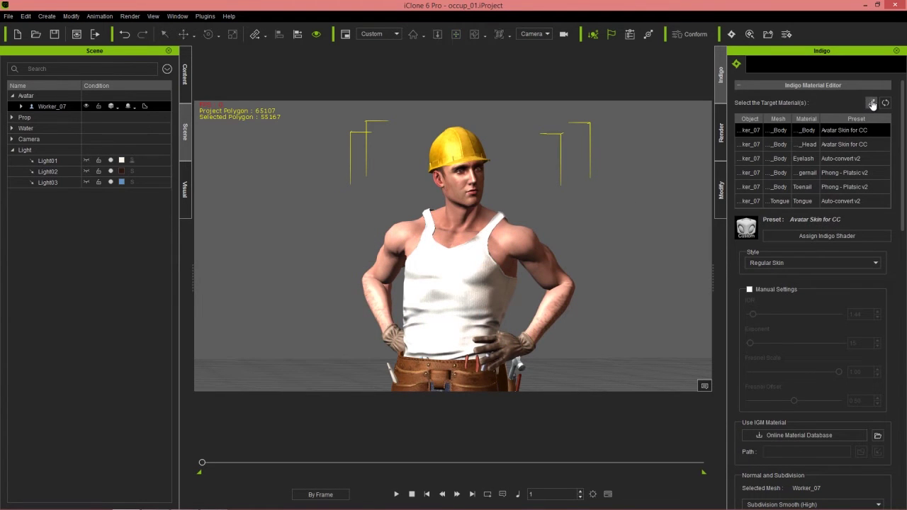
click(458, 181)
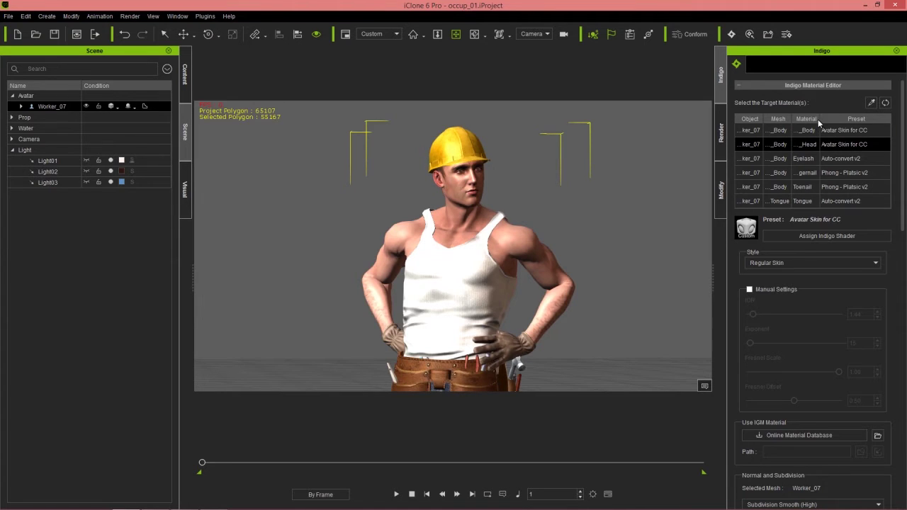
mouse_move(819, 118)
mouse_down()
mouse_move(842, 118)
mouse_move(823, 119)
mouse_up()
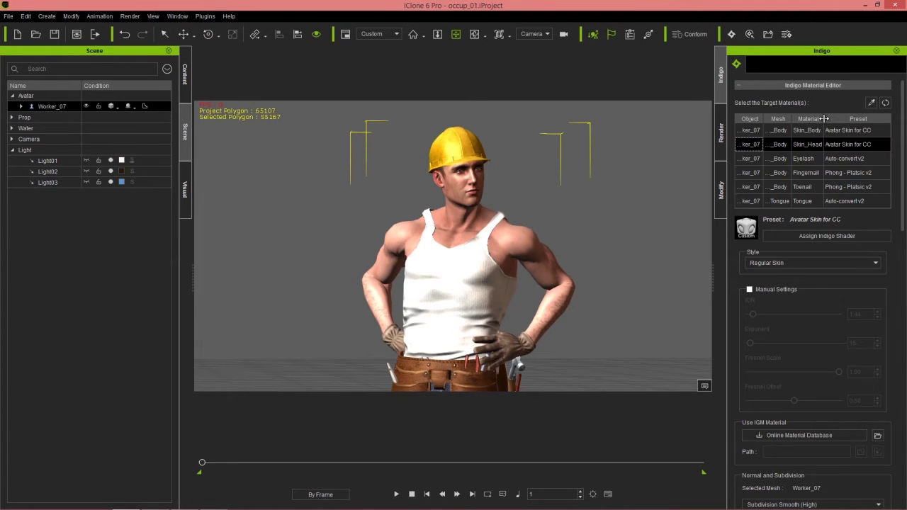
click(763, 263)
click(763, 273)
Set the style of the Skin_Body material to Glowing Skin
click(808, 131)
click(779, 264)
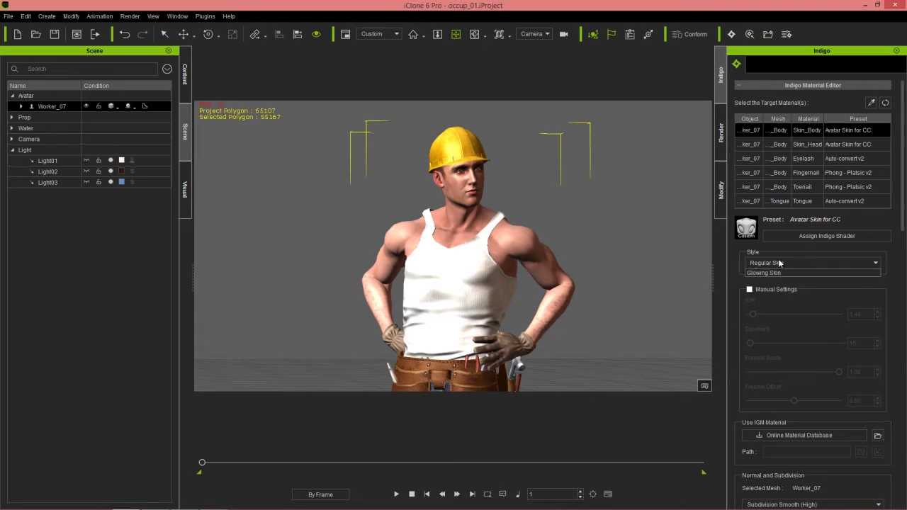
click(770, 280)
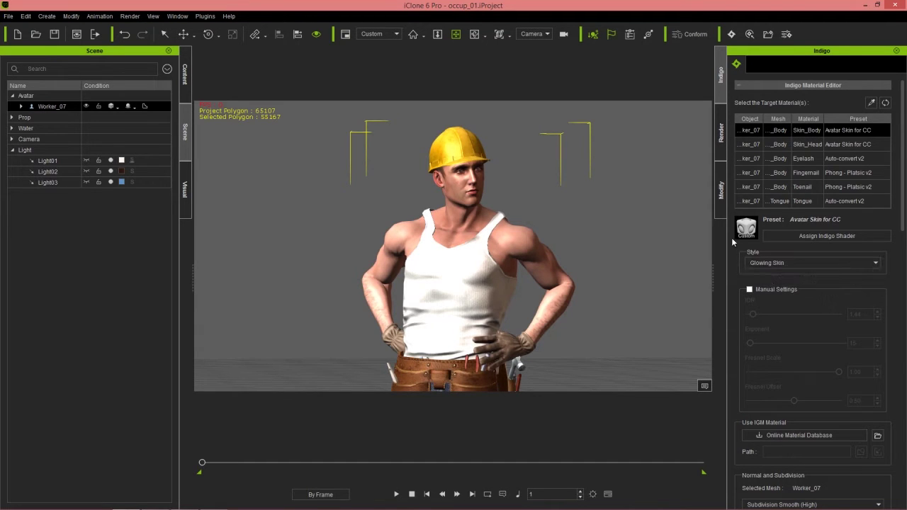
Render the worker with glowing skin in Indigo RT and inspect the face, shoulders and arms up close
click(732, 35)
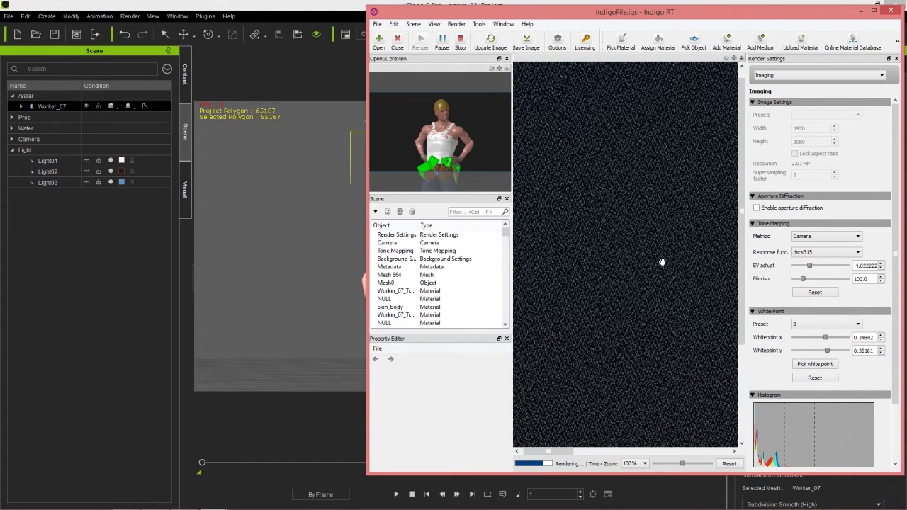
drag(690, 271, 558, 263)
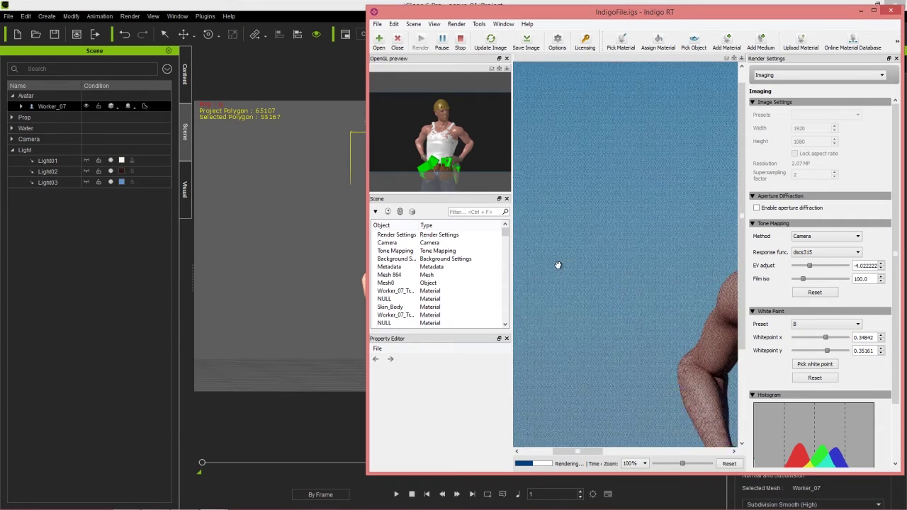
drag(641, 270, 587, 263)
scroll(614, 263, down, 1)
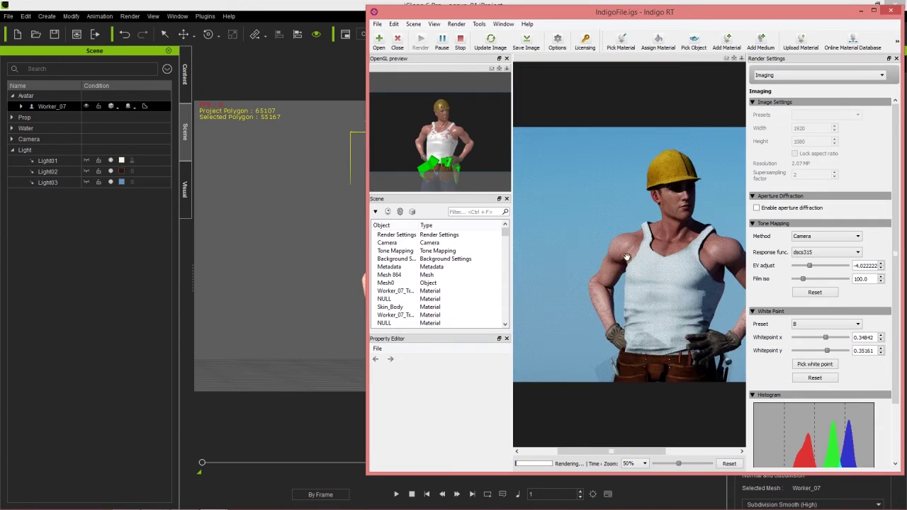
drag(654, 259, 610, 259)
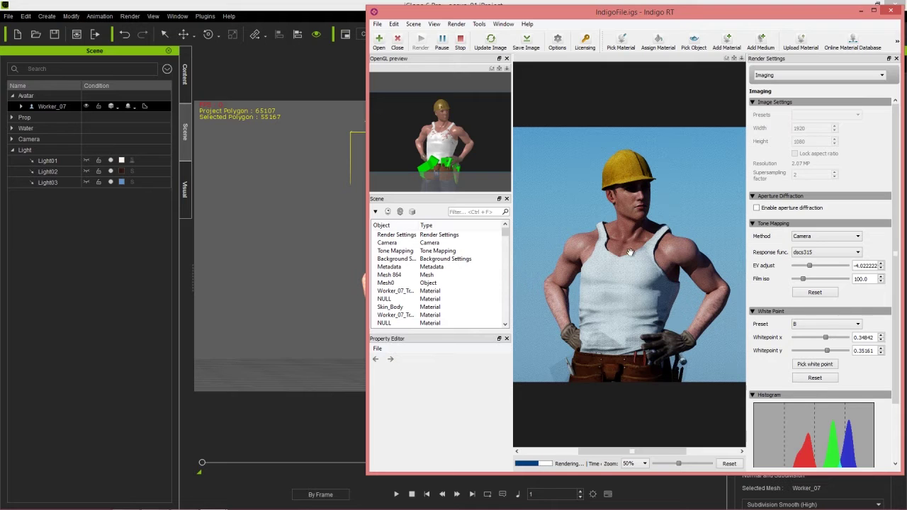
scroll(632, 255, up, 1)
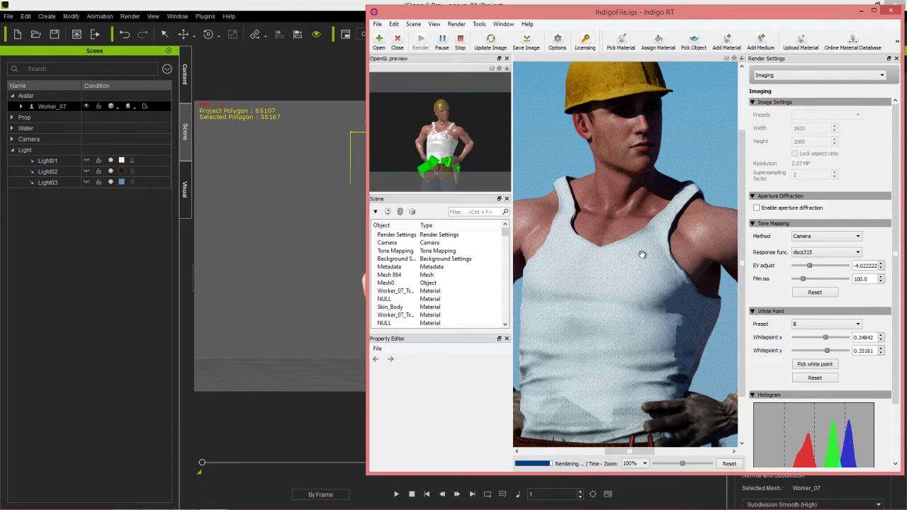
drag(598, 235, 652, 234)
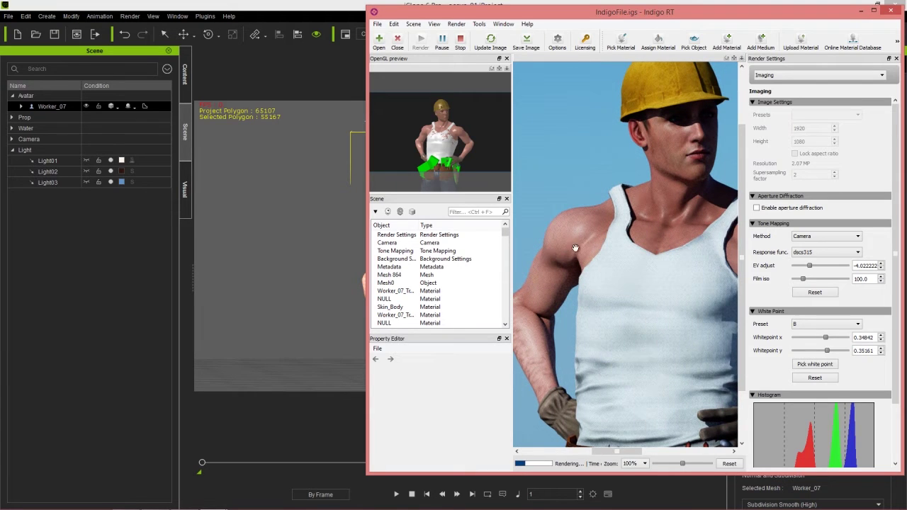
drag(692, 230, 620, 245)
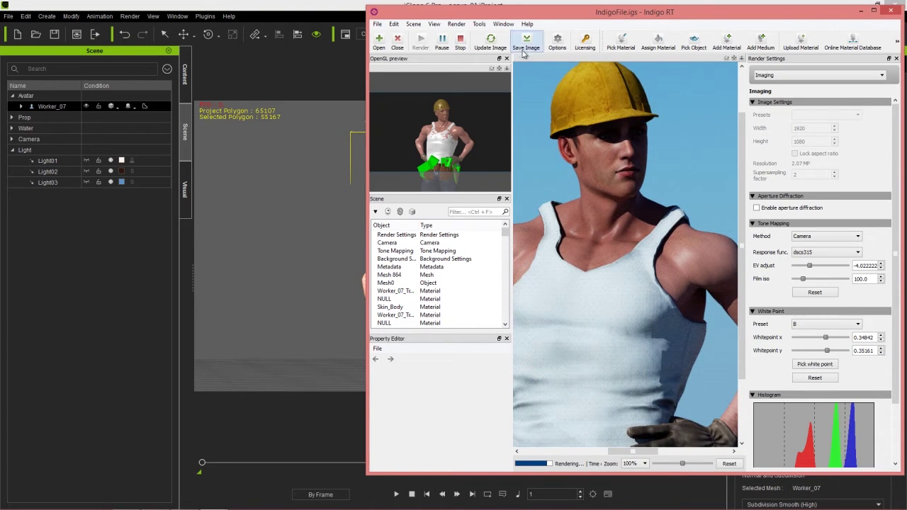
Pick the material on the worker's face in the render and examine its nested Skin_Head properties
click(621, 43)
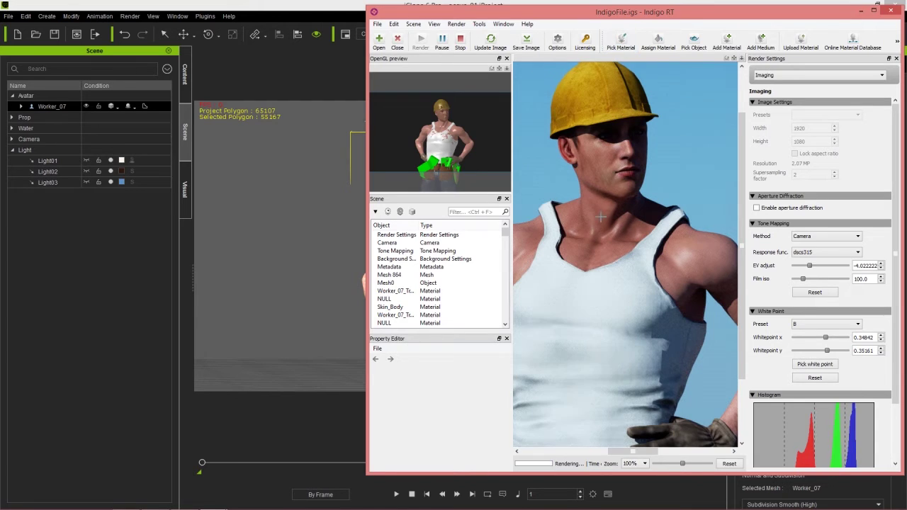
click(600, 152)
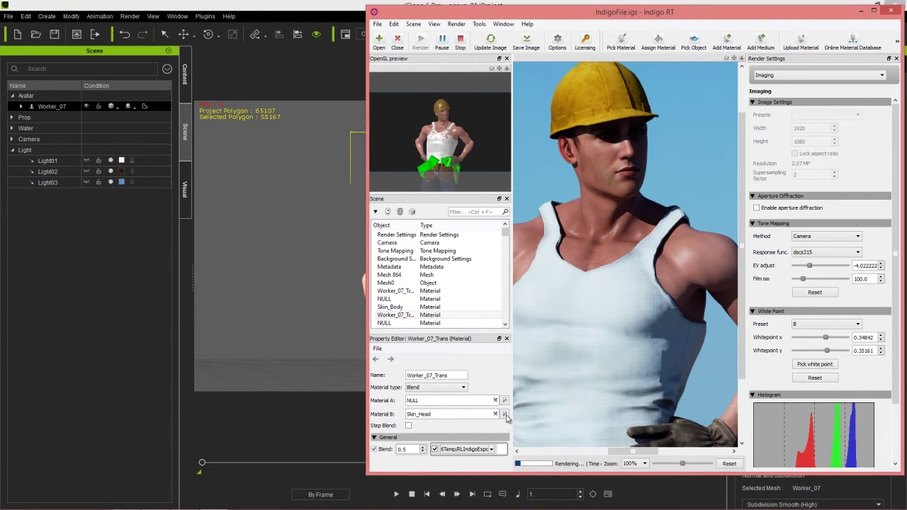
click(504, 414)
mouse_move(506, 400)
mouse_down()
mouse_move(506, 423)
mouse_move(506, 398)
mouse_up()
scroll(577, 233, down, 2)
View the whole worker in the render at 50% zoom, stop the rendering and close Indigo RT
drag(592, 269, 627, 253)
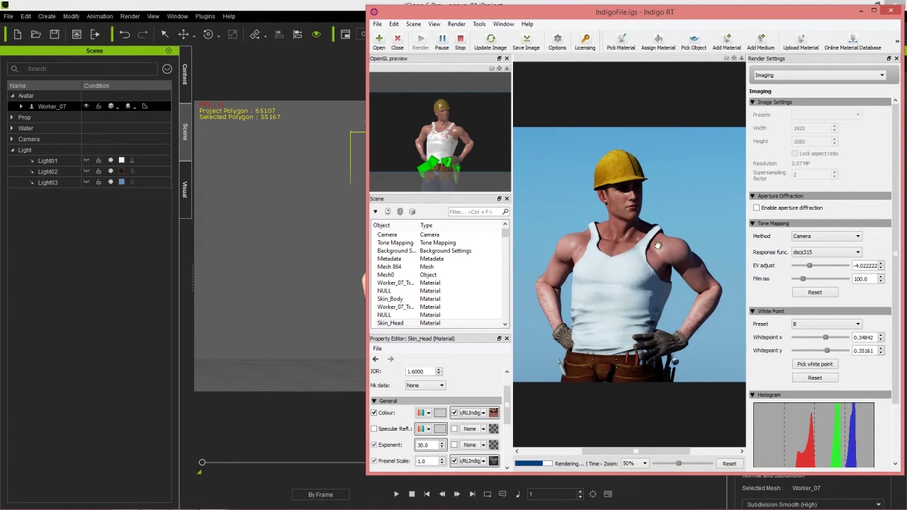
click(460, 42)
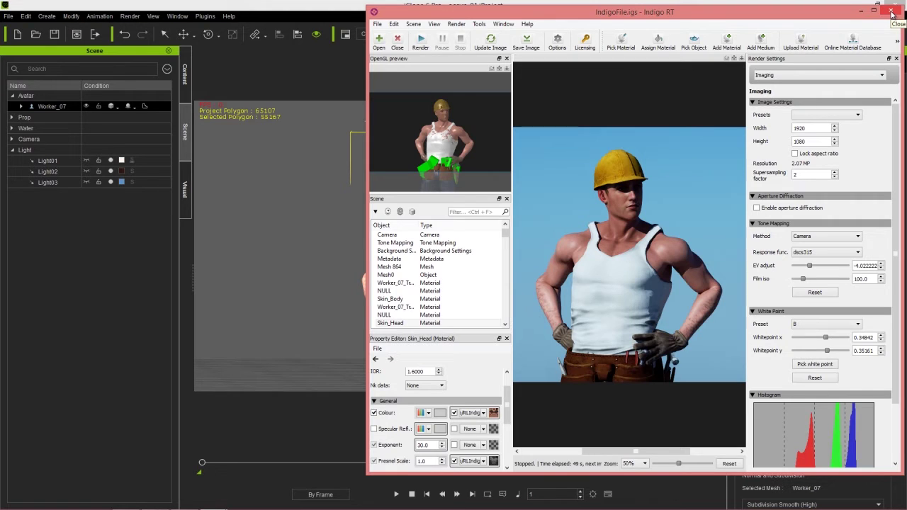
click(892, 14)
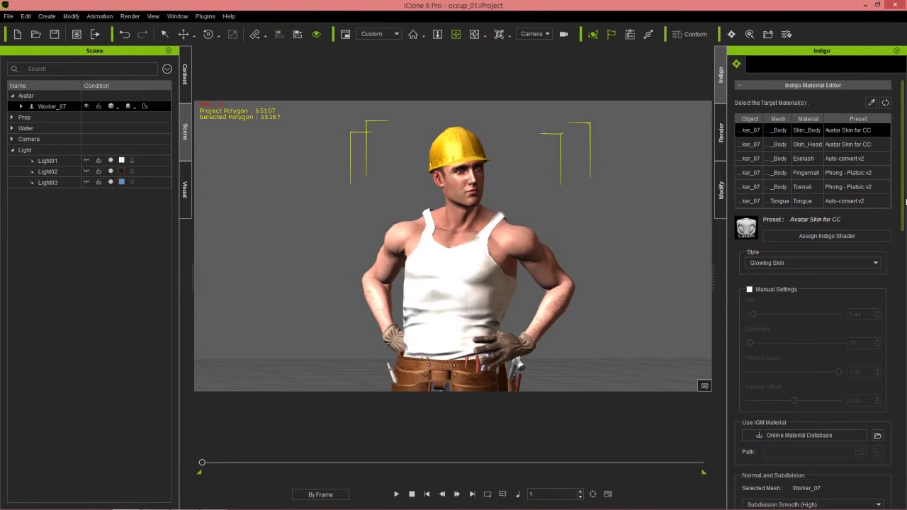
Review the Indigo material and render settings in iClone, and render the worker again in Indigo RT, framing the head and torso
scroll(901, 352, down, 5)
scroll(901, 352, down, 5)
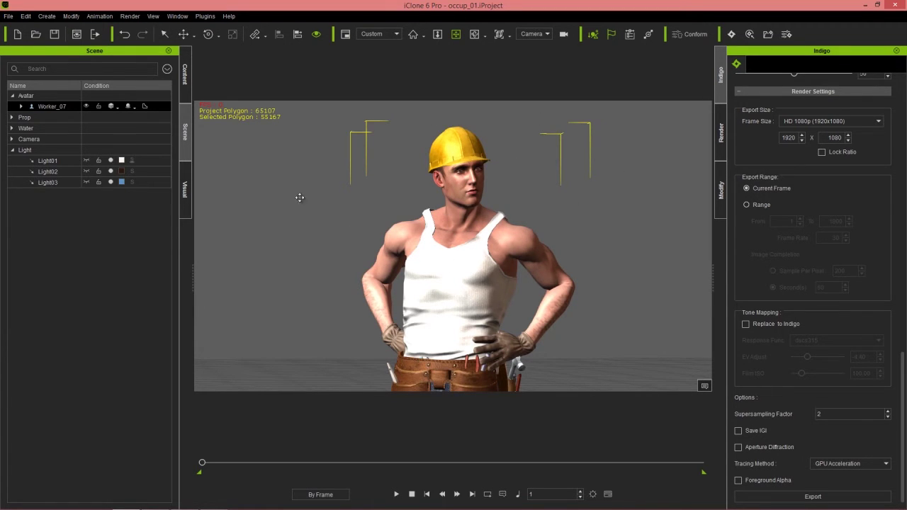
drag(904, 386, 903, 136)
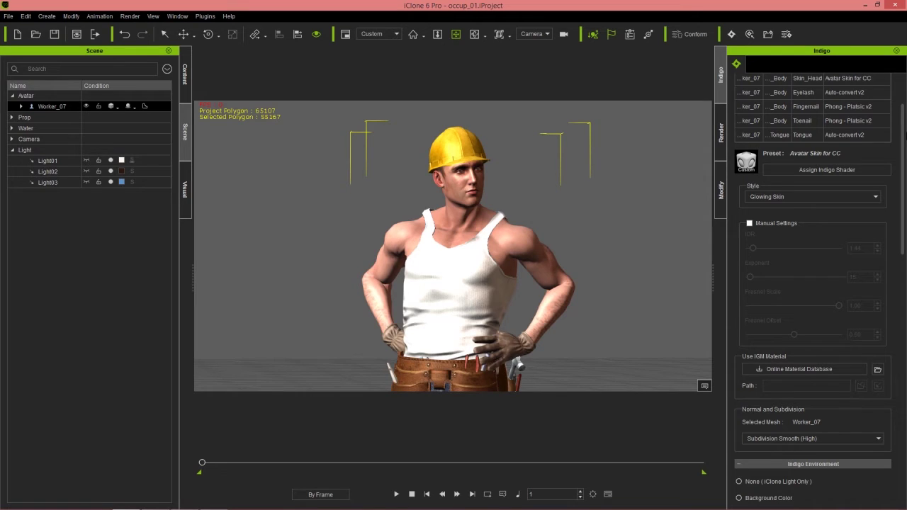
drag(903, 135, 903, 114)
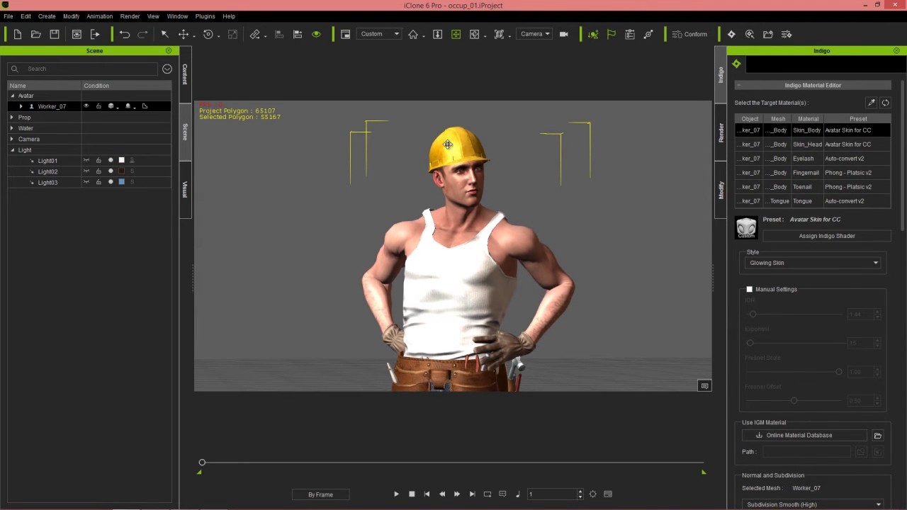
click(733, 35)
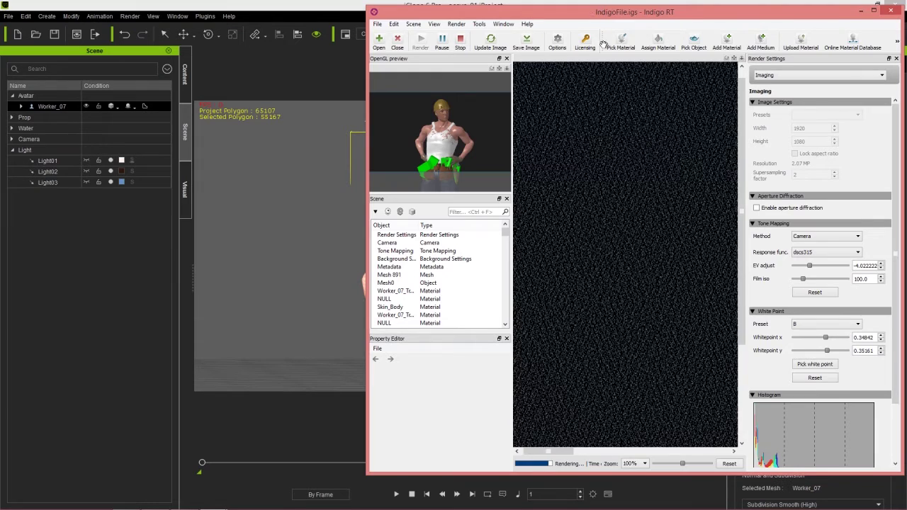
mouse_move(624, 281)
mouse_down()
mouse_move(617, 255)
mouse_move(622, 282)
mouse_up()
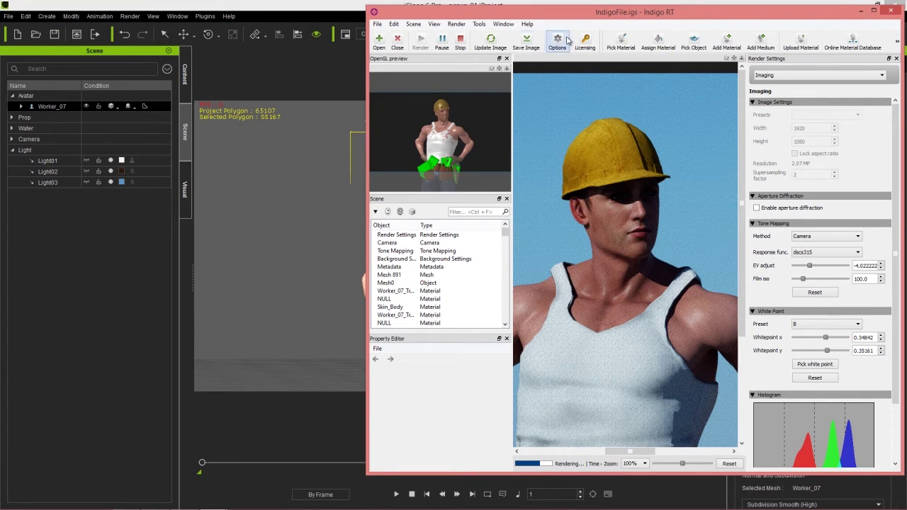
Pick the Head_Hat material from the hard hat in the render and set its IOR to 2
click(621, 40)
click(589, 152)
drag(507, 381, 507, 404)
scroll(507, 403, up, 2)
drag(425, 400, 401, 400)
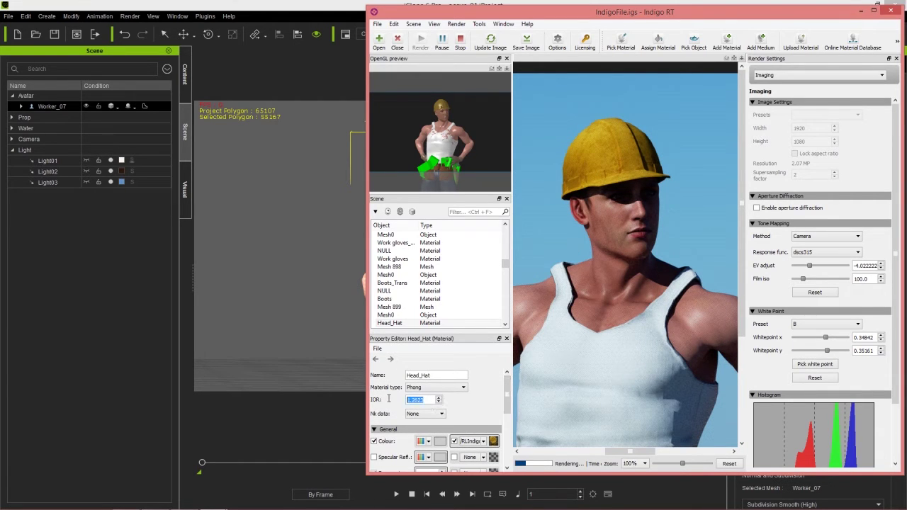
text(2)
key(Return)
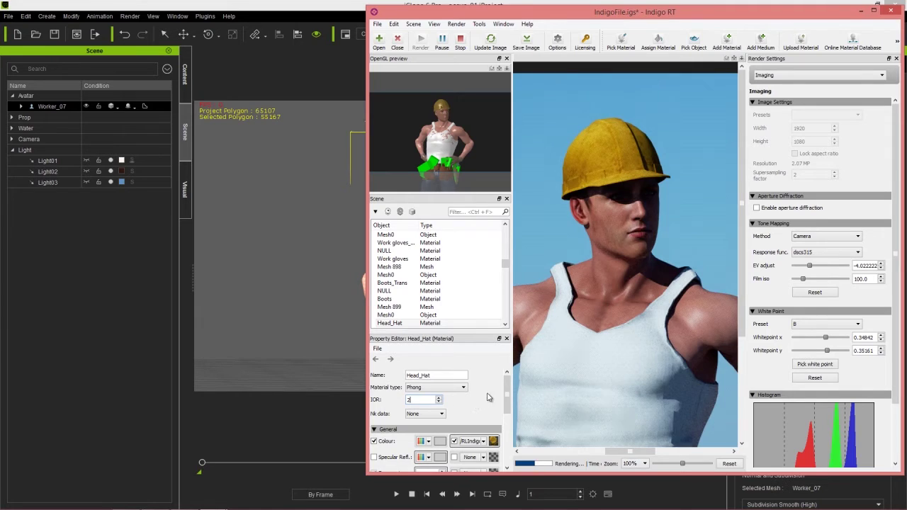
Set the exponent of the Head_Hat material to 500
scroll(508, 400, down, 1)
scroll(507, 400, down, 2)
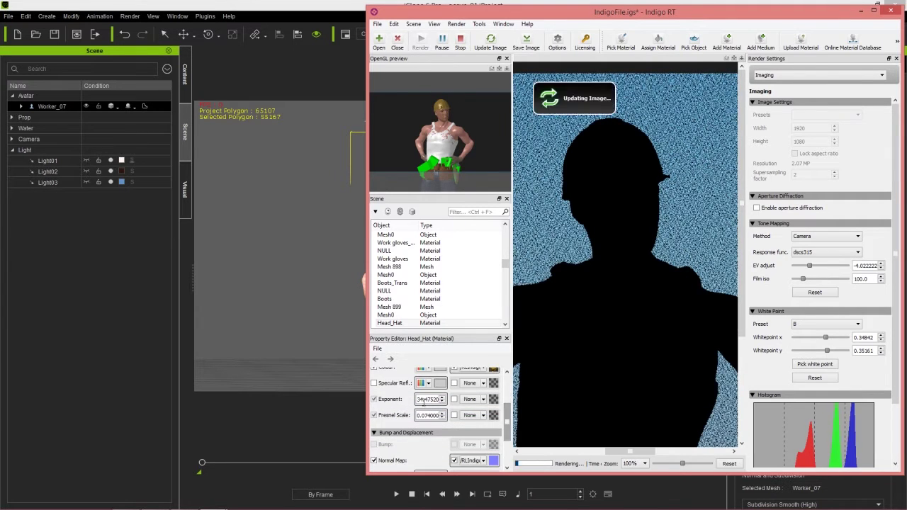
drag(417, 399, 439, 399)
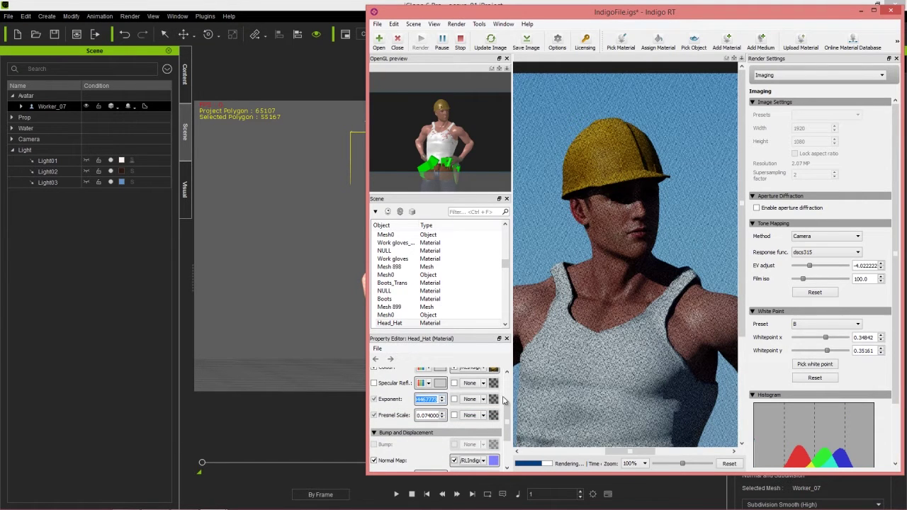
text(500)
key(Return)
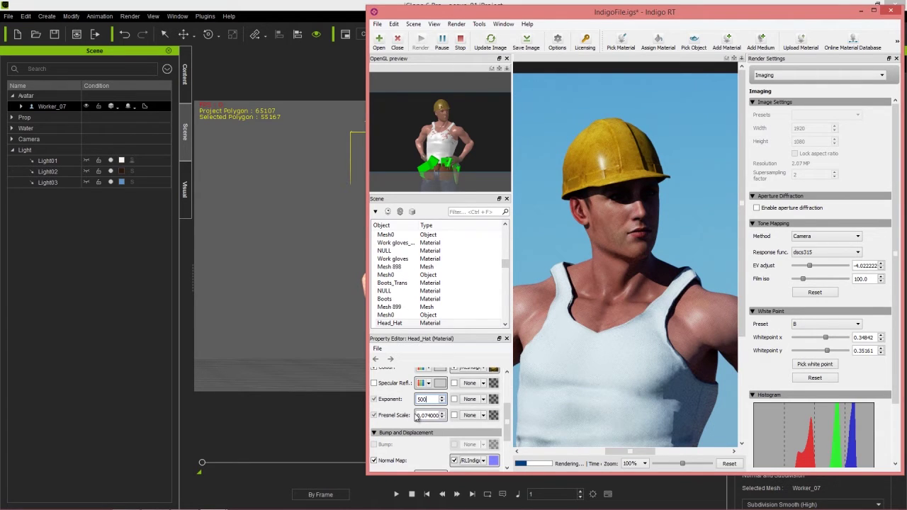
Set the Fresnel Scale of the Head_Hat material to 1
drag(418, 415, 443, 416)
text(1)
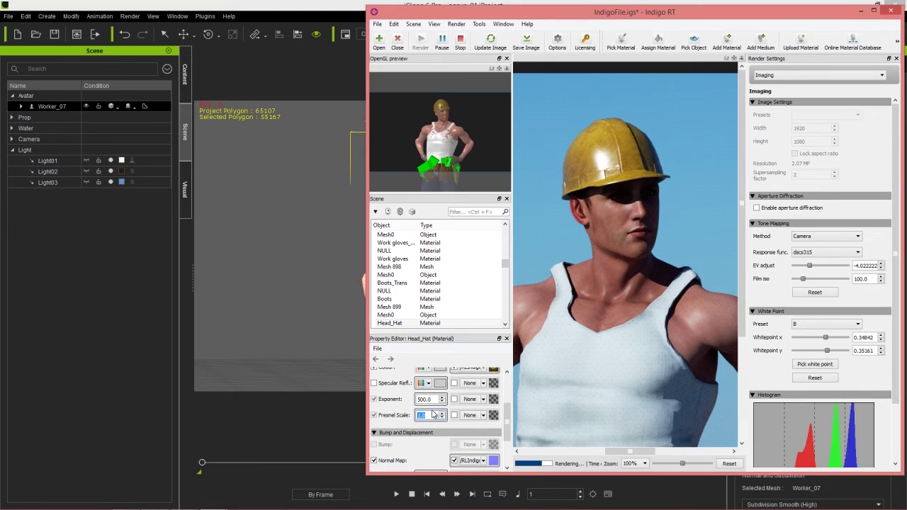
View the shinier hard hat on the whole worker at 50% zoom, stop the rendering and return to iClone
scroll(646, 233, down, 1)
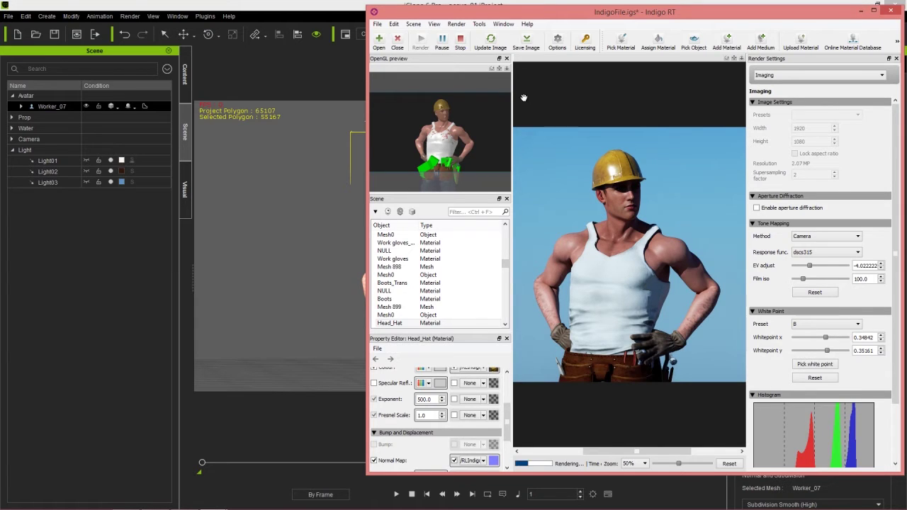
click(460, 43)
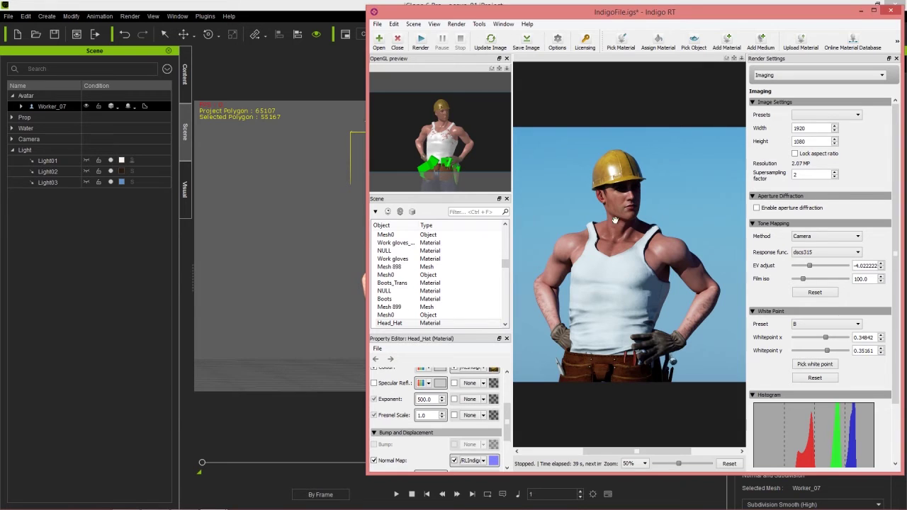
click(282, 10)
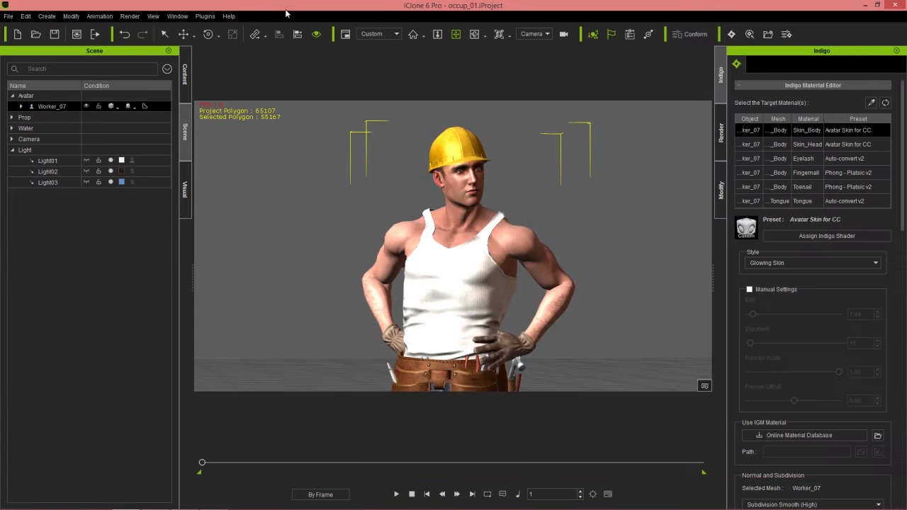
Frame the worker's legs and boots in the viewport and render them in a maximized Indigo RT window
middle_drag(483, 310, 481, 195)
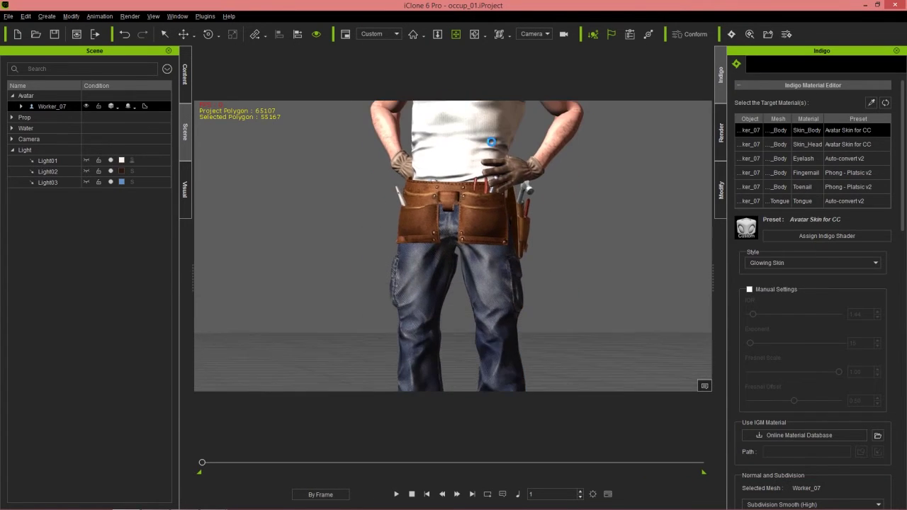
right_drag(481, 196, 522, 278)
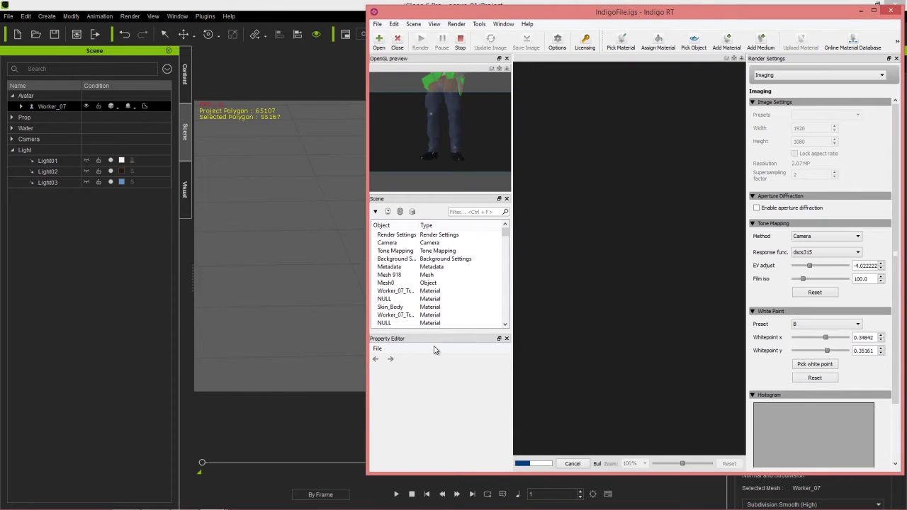
double_click(627, 17)
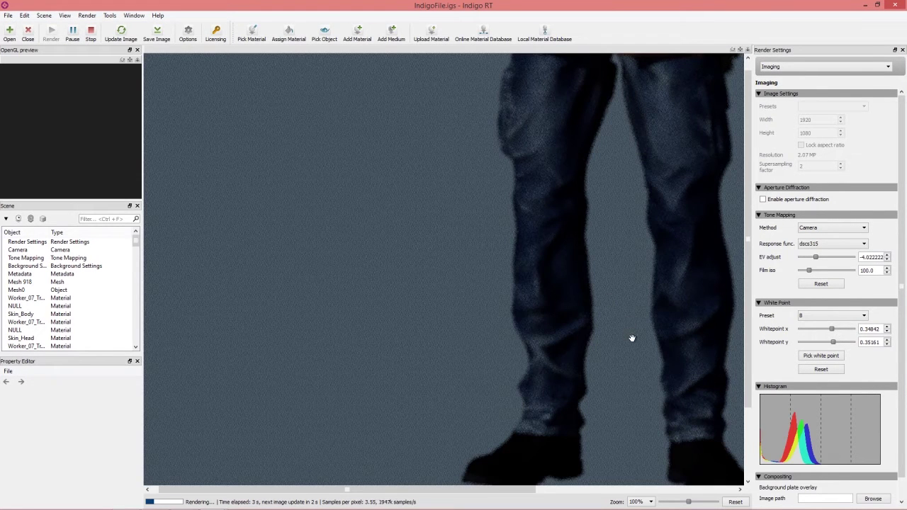
Set the render camera's focus point on the worker's right boot
drag(642, 336, 507, 266)
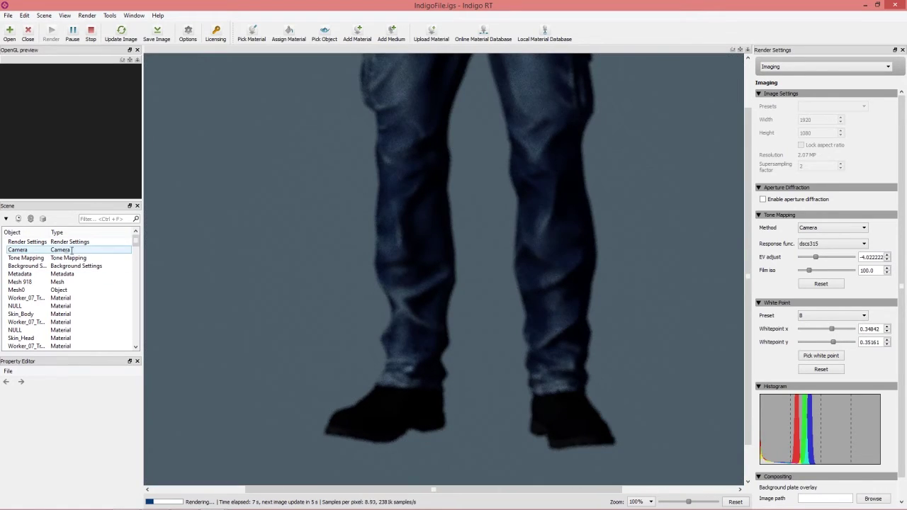
click(71, 250)
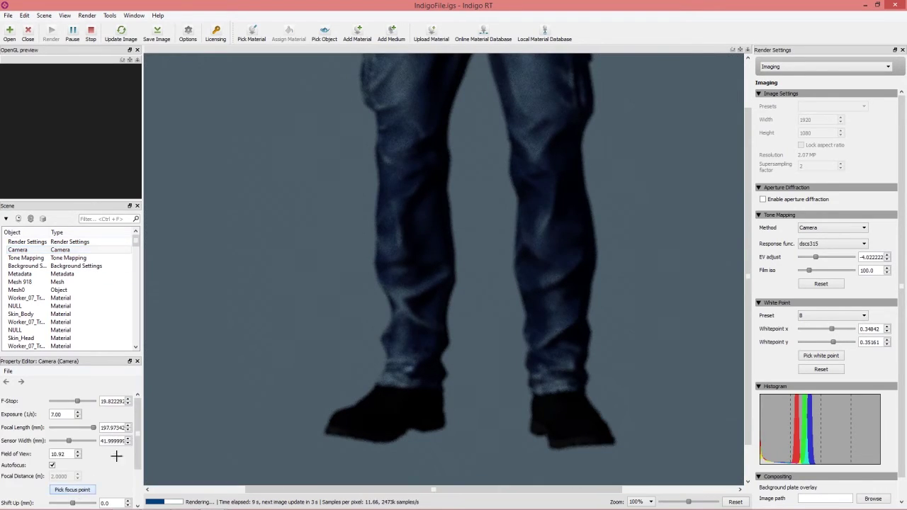
click(376, 407)
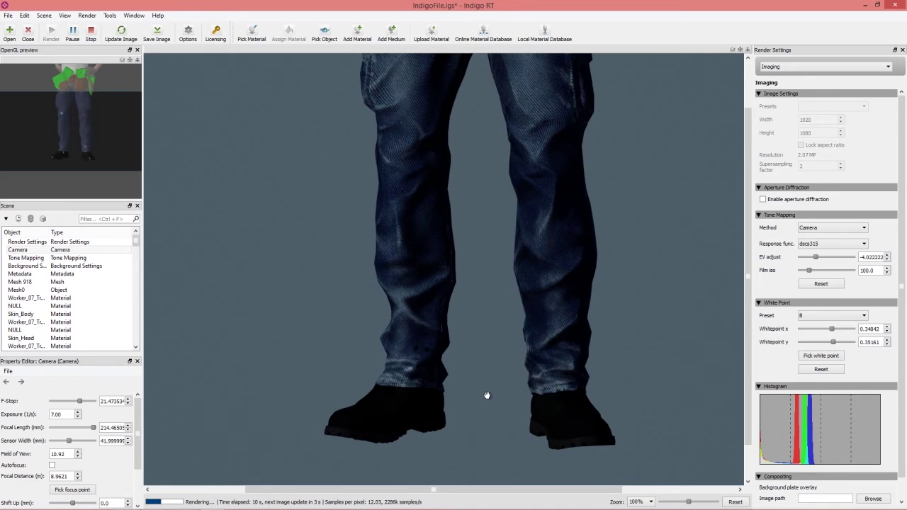
Pick the boots in the render, open the nested Boots material and set its colour texture's gamma to 1.2
click(251, 32)
click(373, 409)
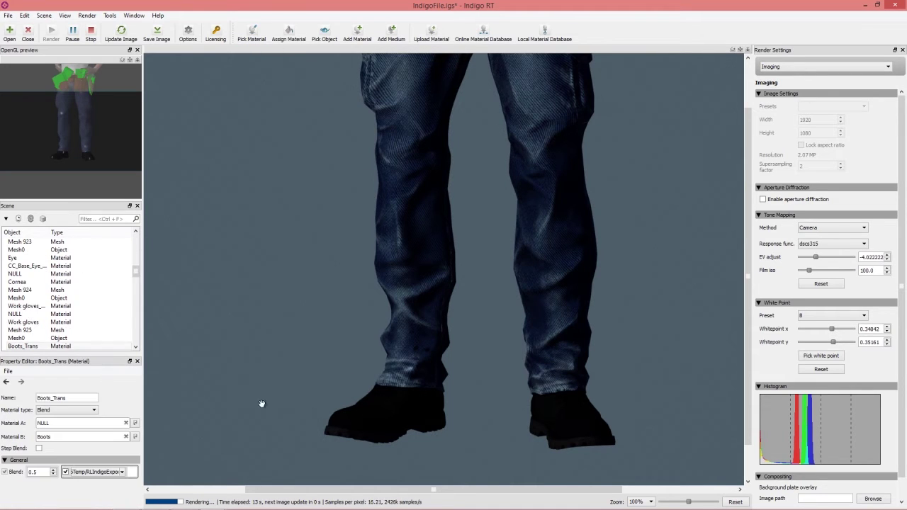
click(135, 437)
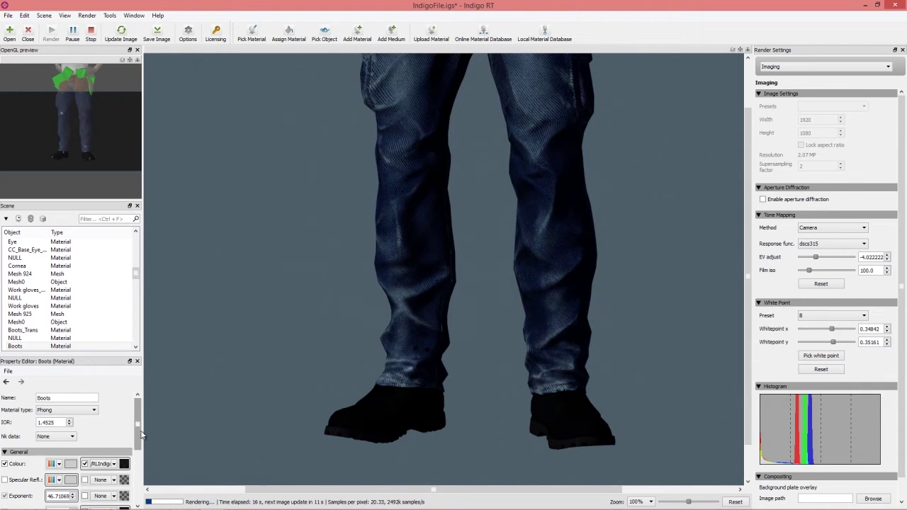
click(124, 464)
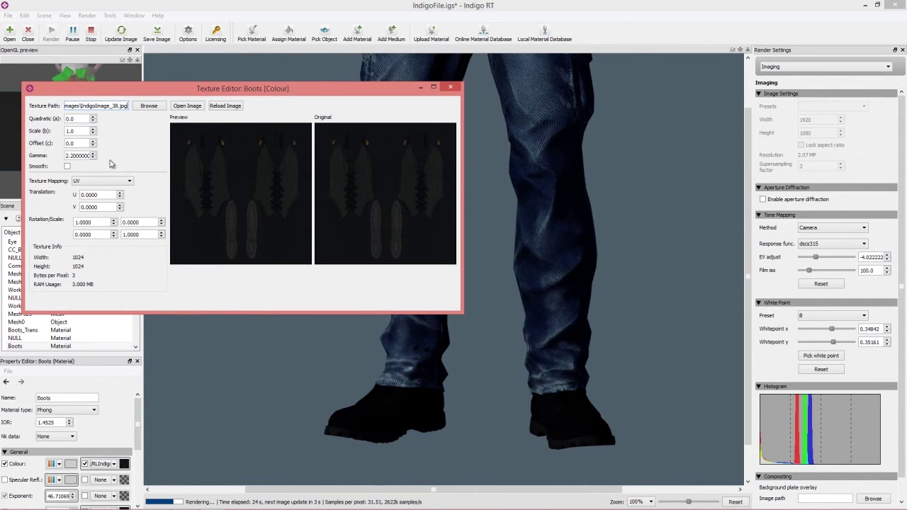
drag(67, 156, 139, 154)
text(1.2)
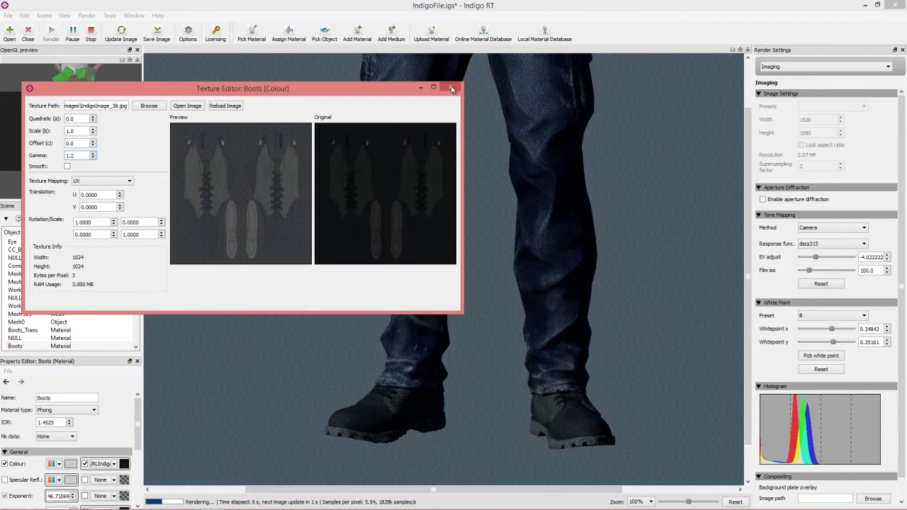
click(452, 88)
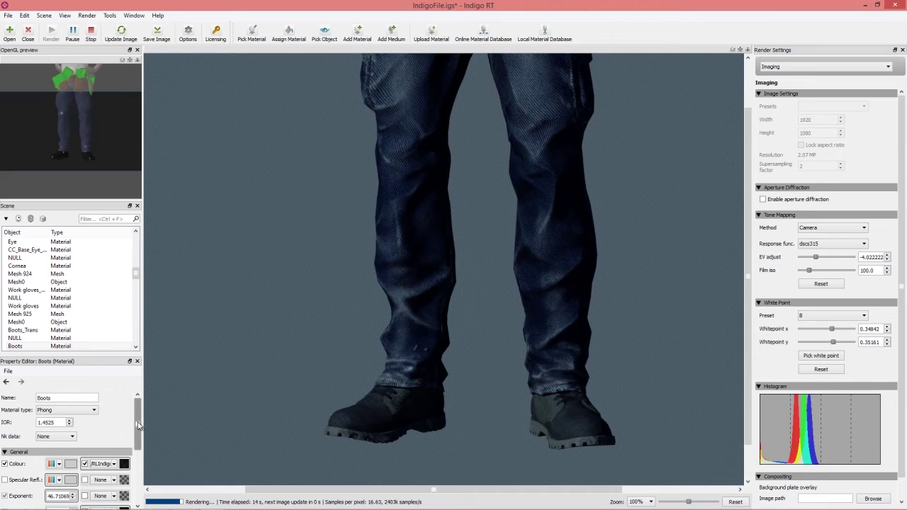
Disable the texture map on the Fresnel Scale of the Boots material
scroll(140, 435, down, 1)
mouse_move(140, 435)
mouse_down()
mouse_move(139, 419)
mouse_move(143, 429)
mouse_up()
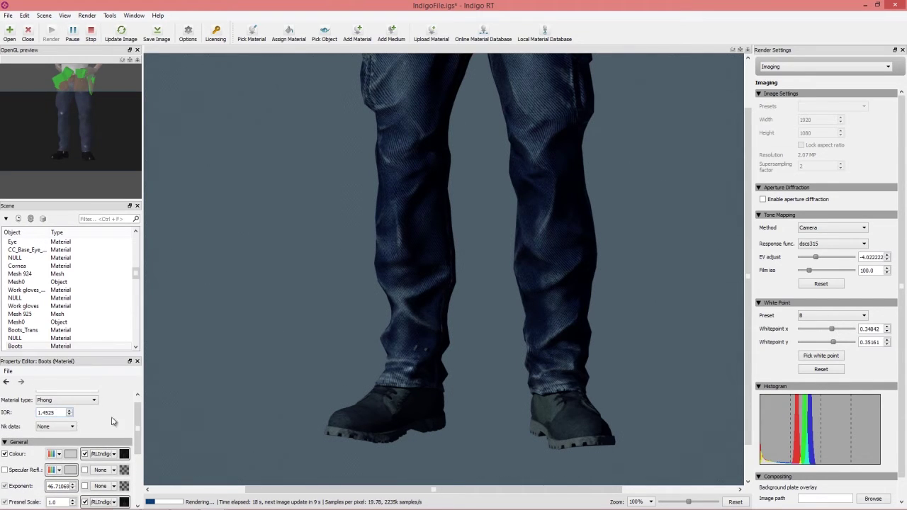
scroll(136, 425, down, 3)
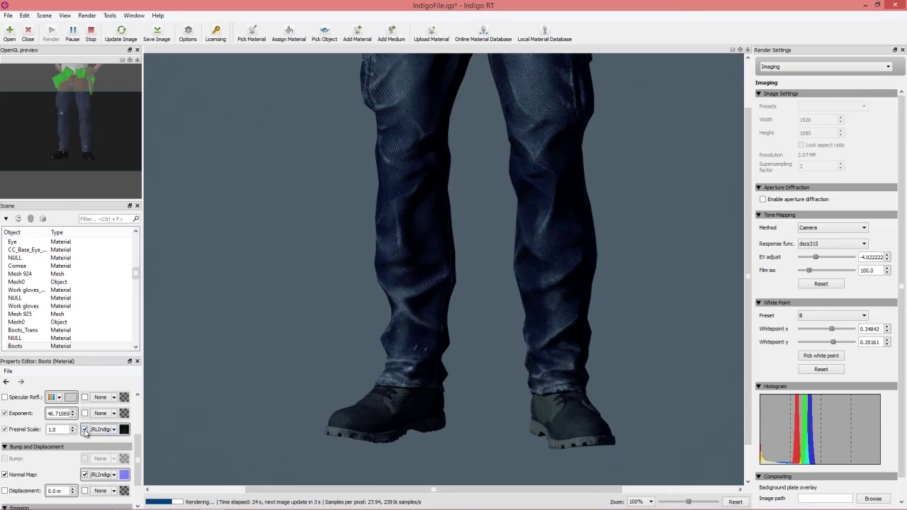
click(85, 429)
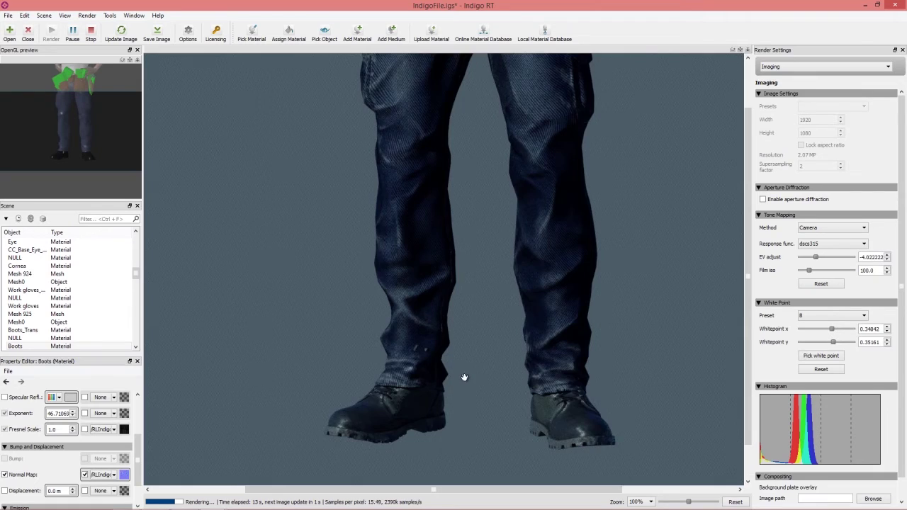
View the finished legs and boots at 50% zoom, stop the rendering and close Indigo RT
scroll(472, 372, down, 2)
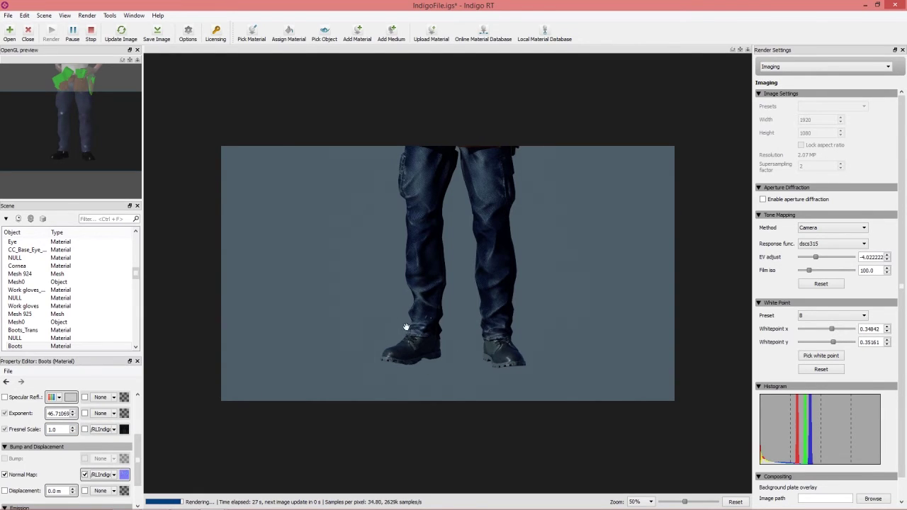
click(91, 37)
click(899, 5)
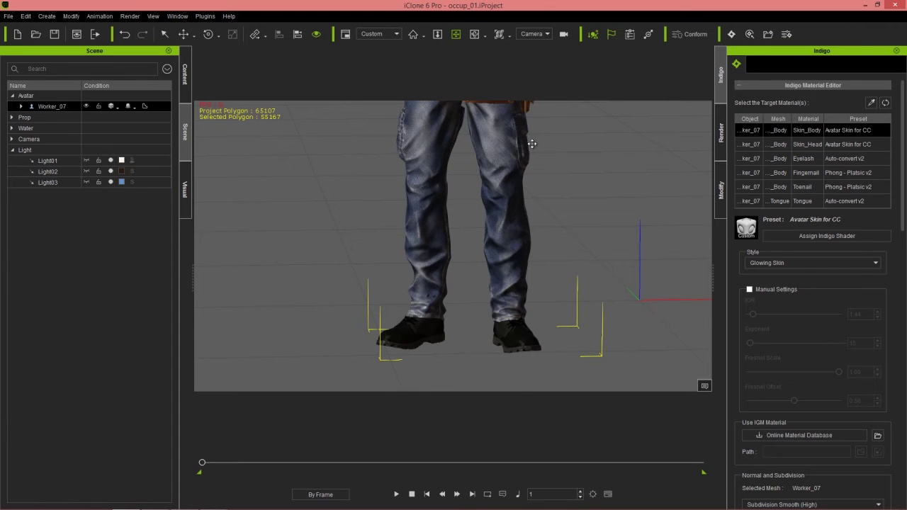
Frame the whole worker, set the Indigo environment to Background Color and start an Indigo render
scroll(532, 144, down, 5)
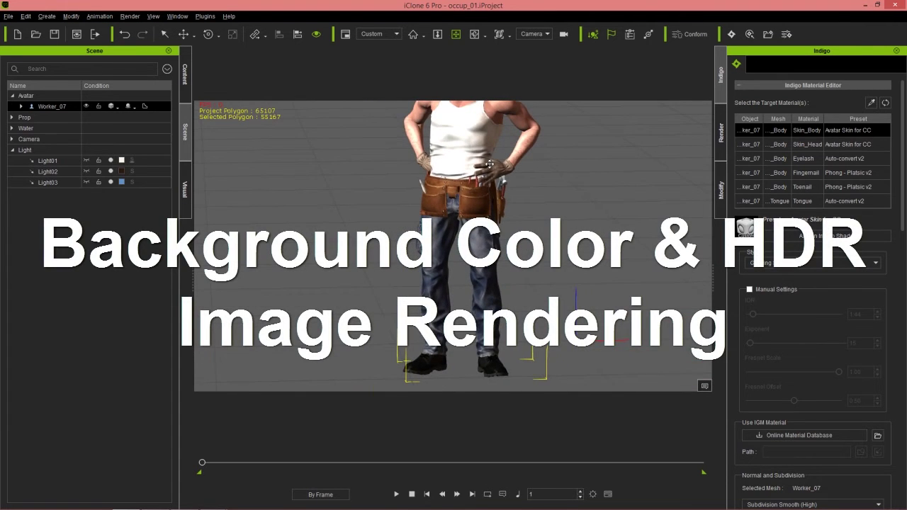
scroll(489, 164, down, 5)
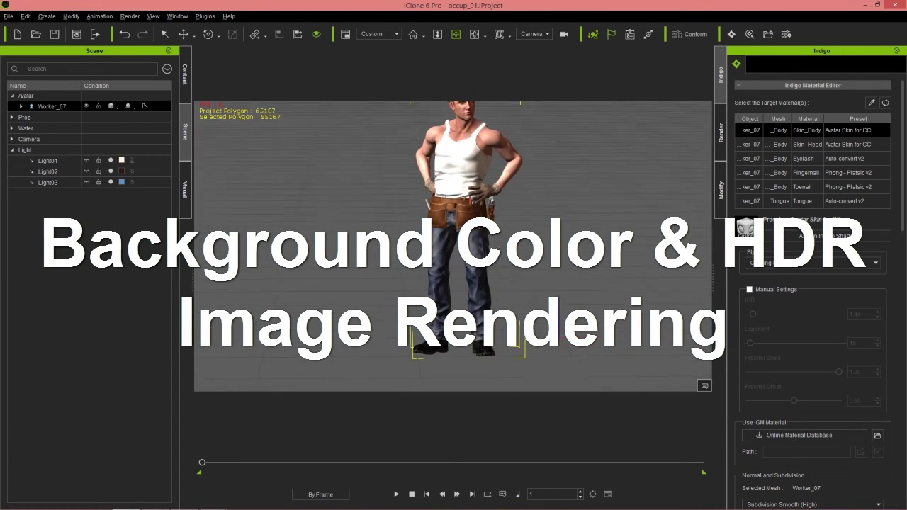
scroll(489, 163, down, 2)
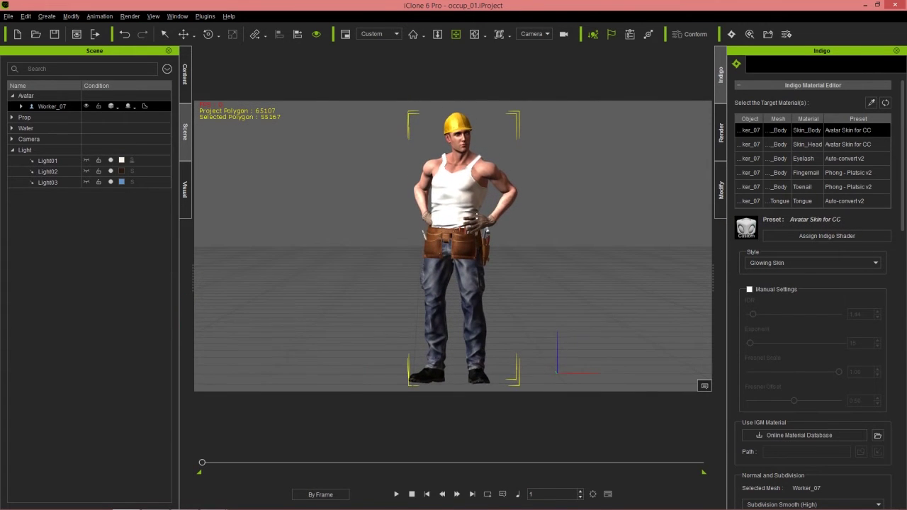
middle_drag(494, 213, 495, 210)
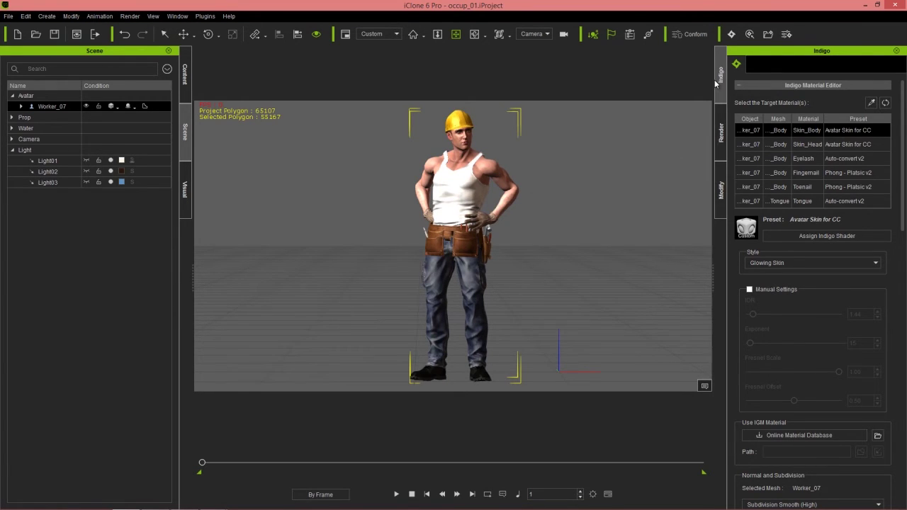
scroll(902, 140, down, 5)
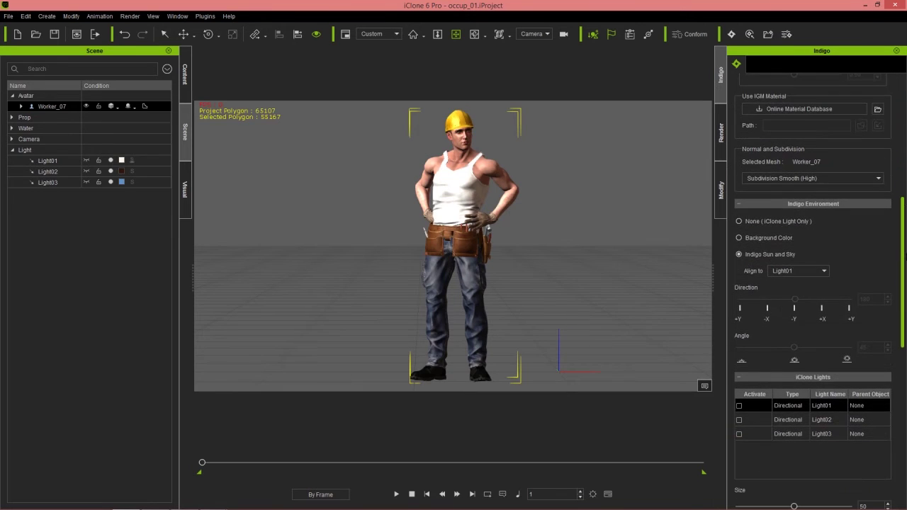
click(765, 238)
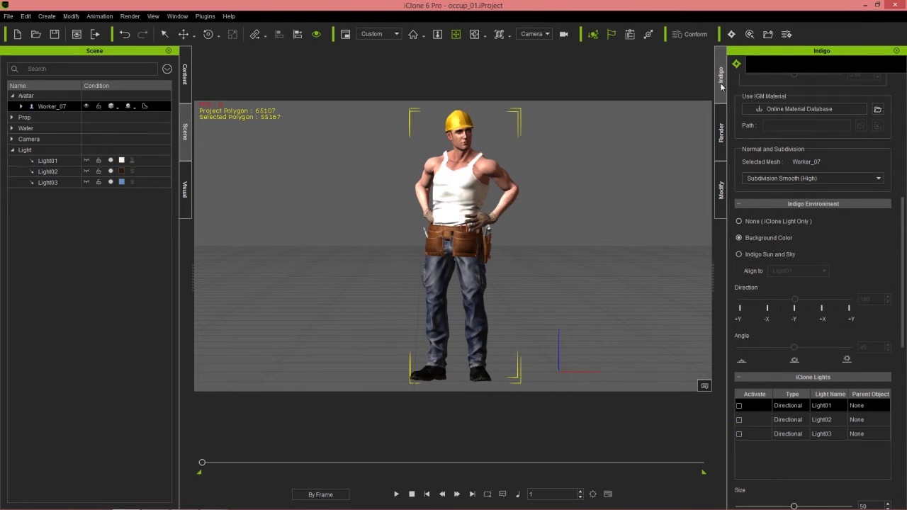
click(732, 35)
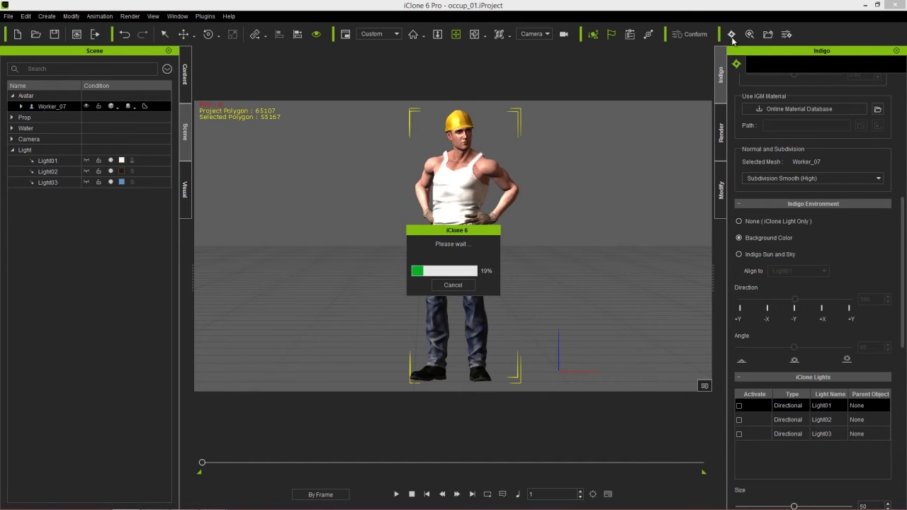
Switch to the new Indigo RT render, inspect the worker under the background colour lighting, close the render and return to iClone
key(alt+Tab)
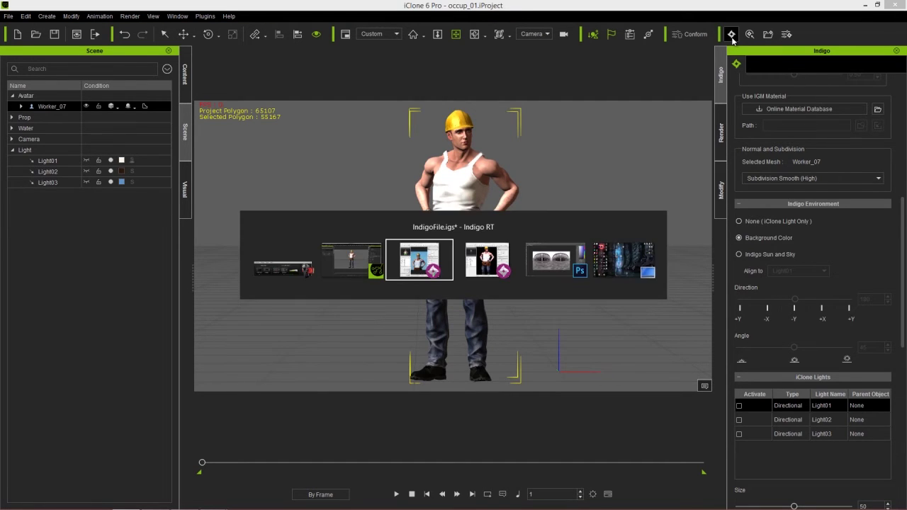
key(alt+Tab)
key(alt+Tab)
key(alt+Tab)
key(alt+Tab)
key(alt+Tab)
key(alt+Tab)
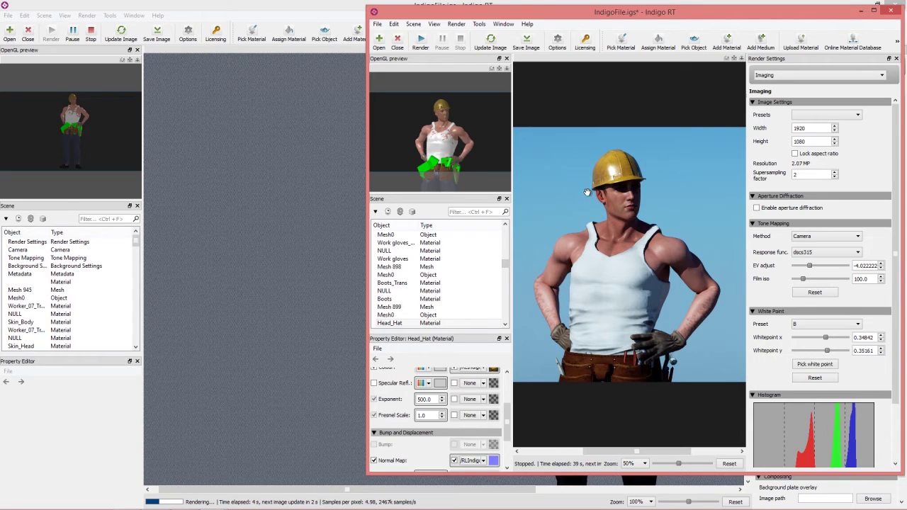
key(alt+Tab)
key(alt+Tab)
key(alt+Tab)
key(alt+shift+Tab)
key(alt+shift+Tab)
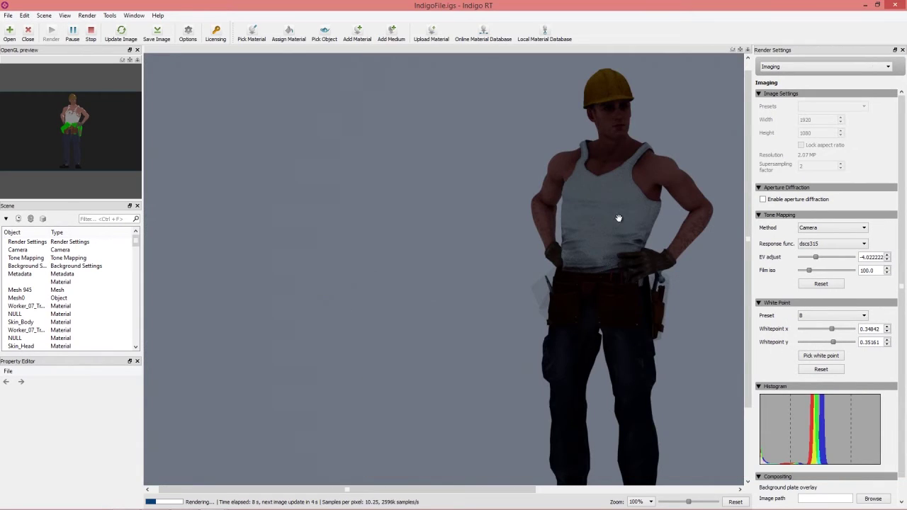
scroll(616, 219, down, 1)
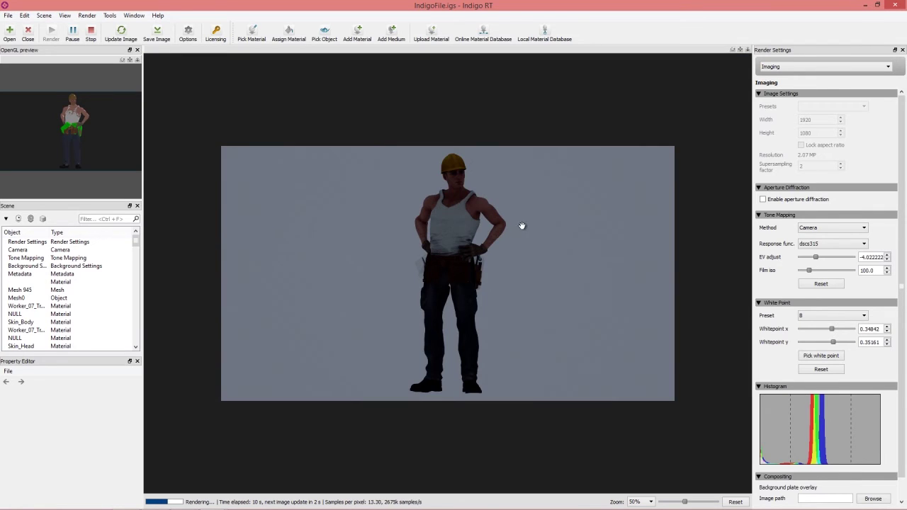
scroll(537, 252, up, 1)
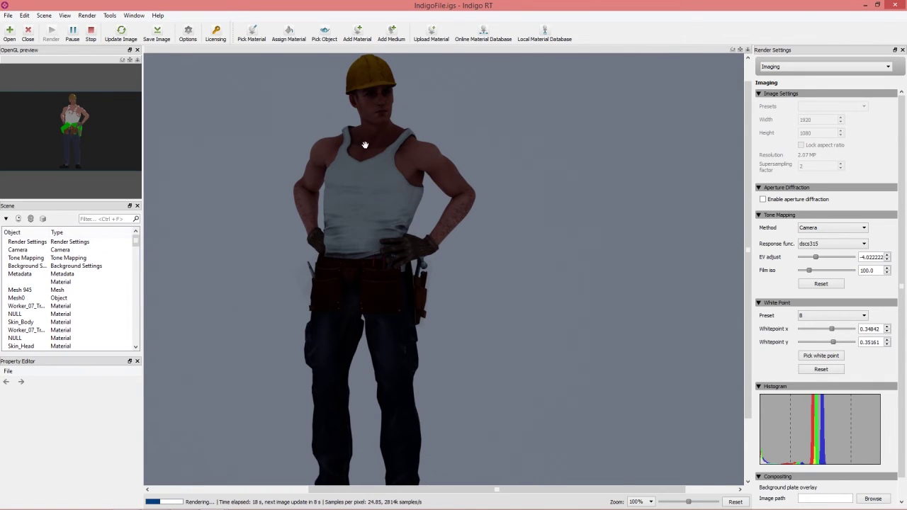
click(90, 32)
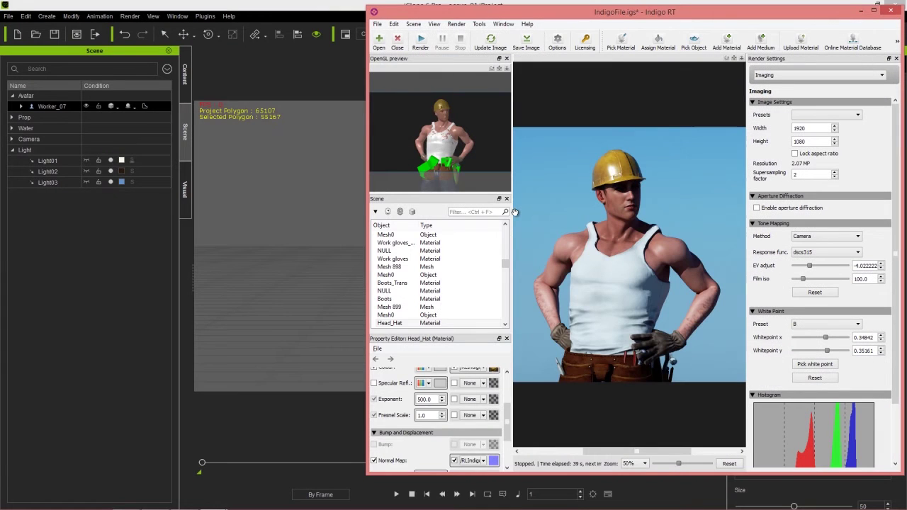
click(259, 9)
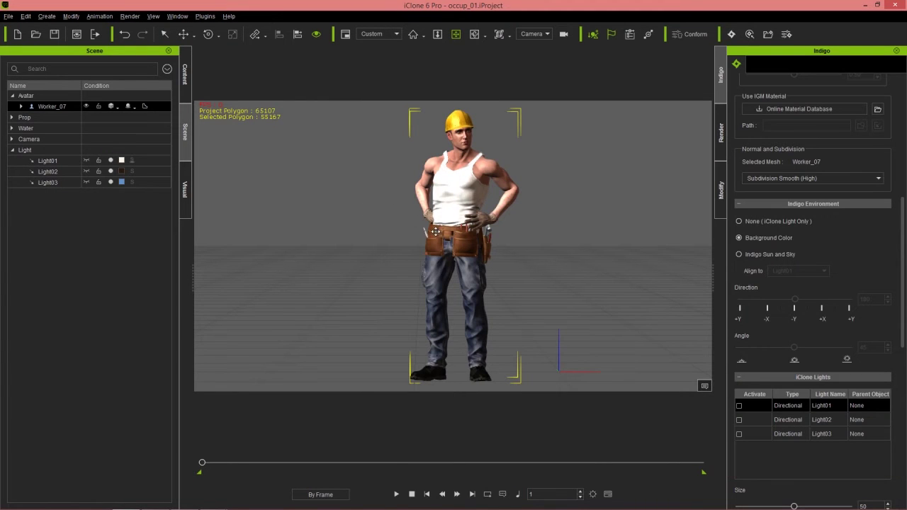
Set the project's 2D background colour to a light peach at full brightness, #FFE1CB
key(F7)
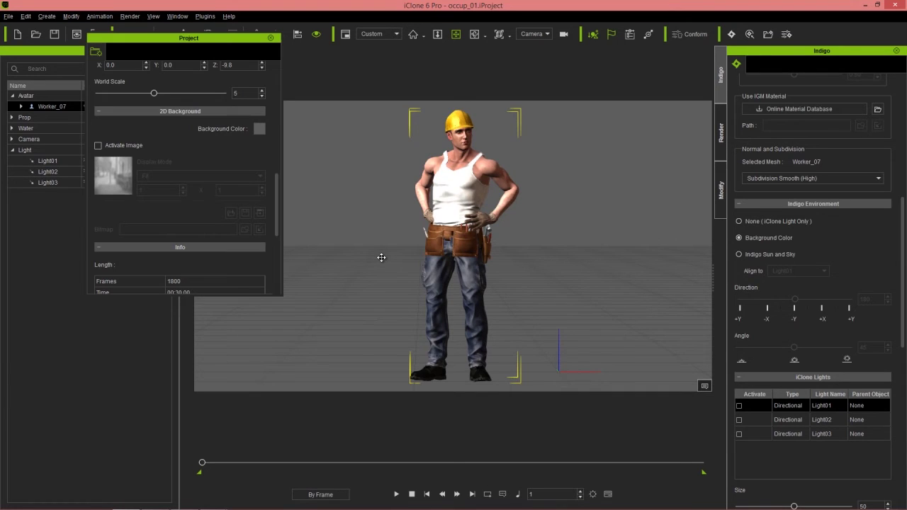
click(260, 129)
click(259, 153)
drag(259, 153, 264, 151)
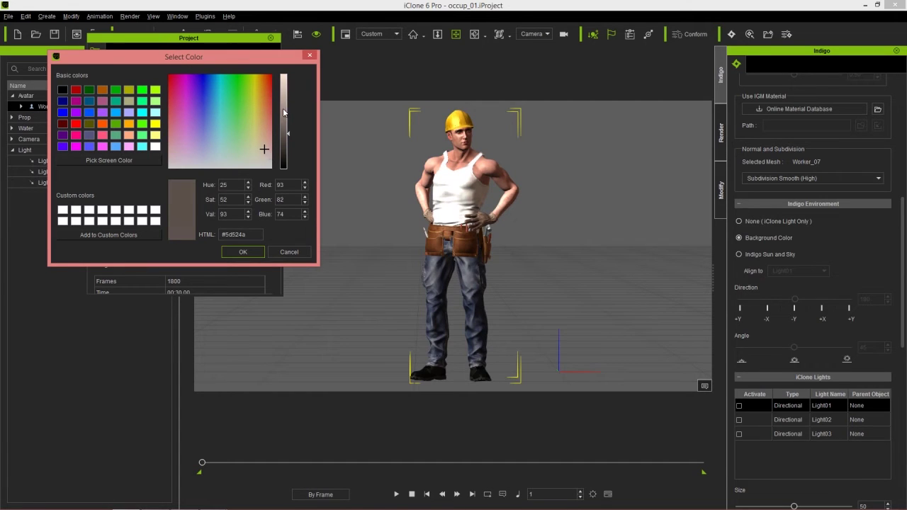
drag(283, 112, 285, 71)
click(242, 252)
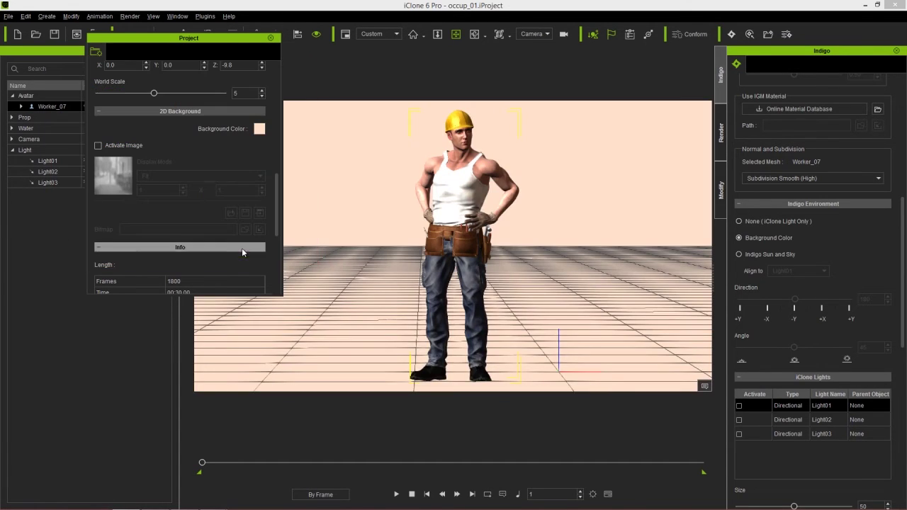
click(270, 39)
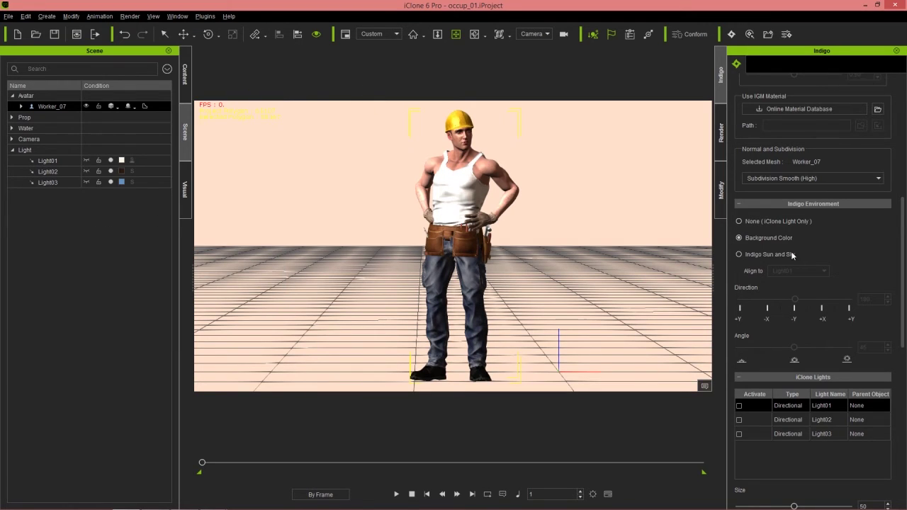
Render the worker in Indigo with the new background colour and inspect his full figure and upper body
click(732, 34)
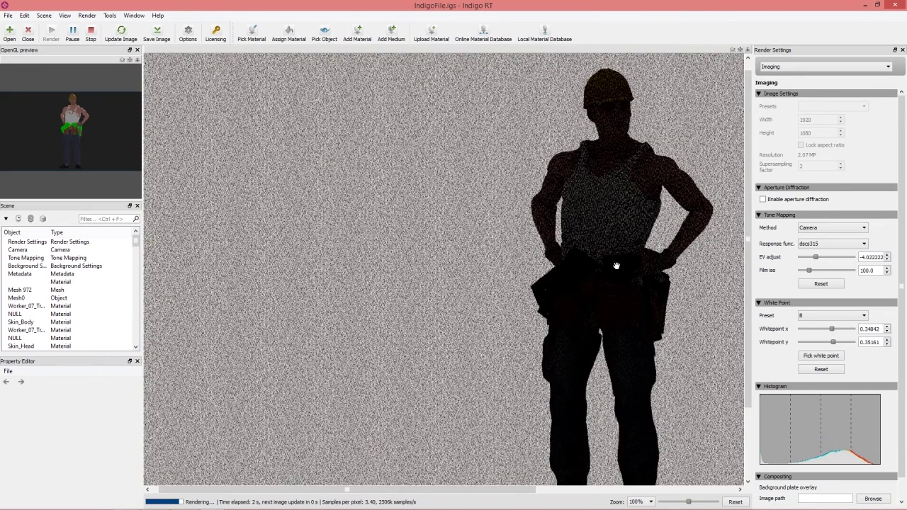
scroll(607, 265, down, 1)
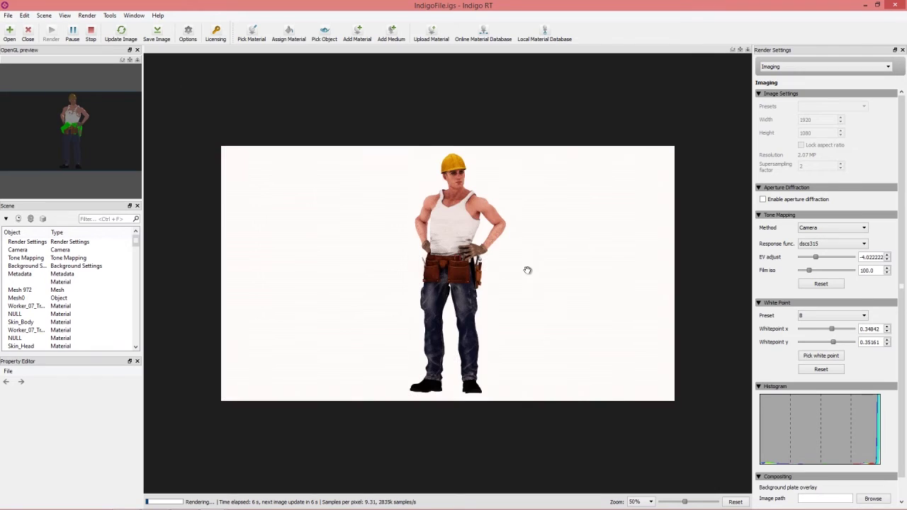
scroll(527, 269, up, 1)
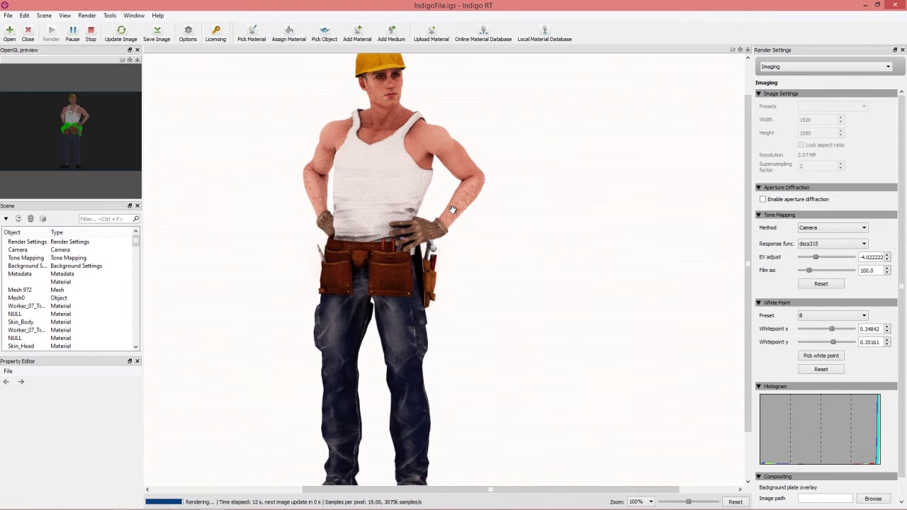
drag(358, 201, 398, 221)
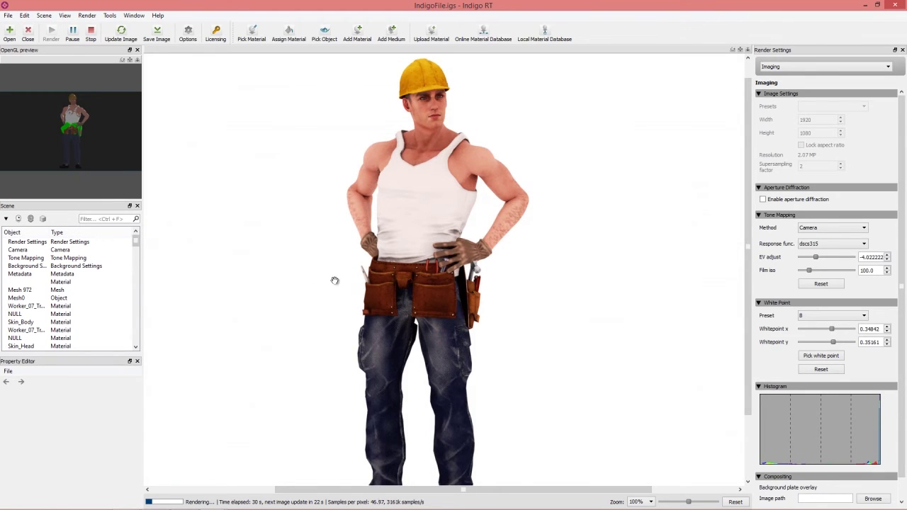
Load uffizi-large.exr from the HDR Images folder as the environment map texture in the Background Settings
click(67, 267)
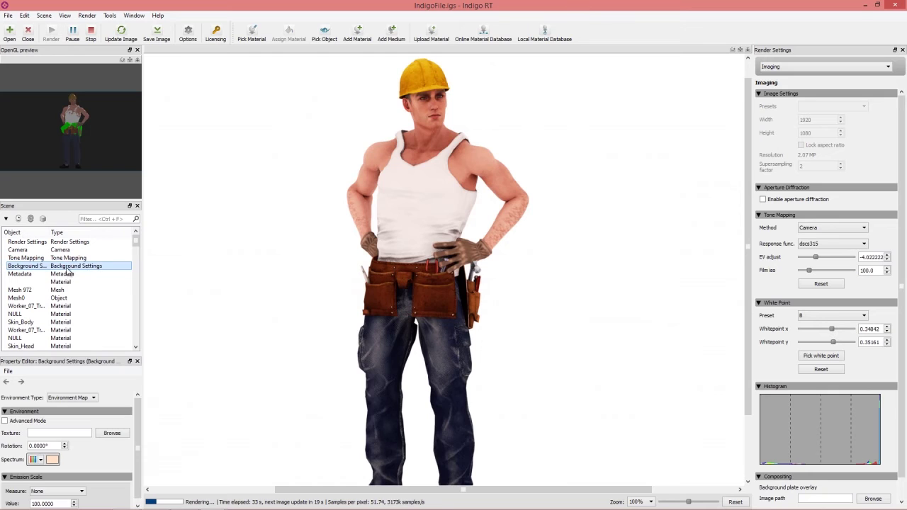
click(113, 434)
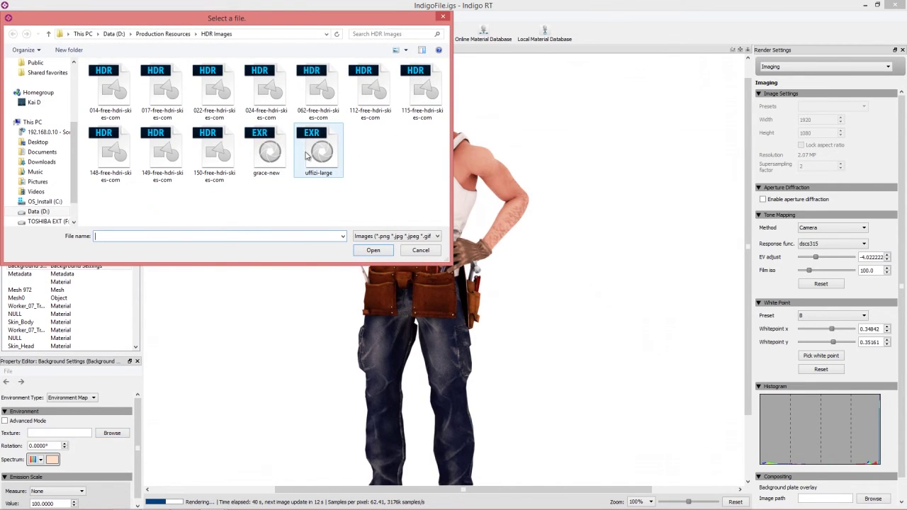
double_click(308, 153)
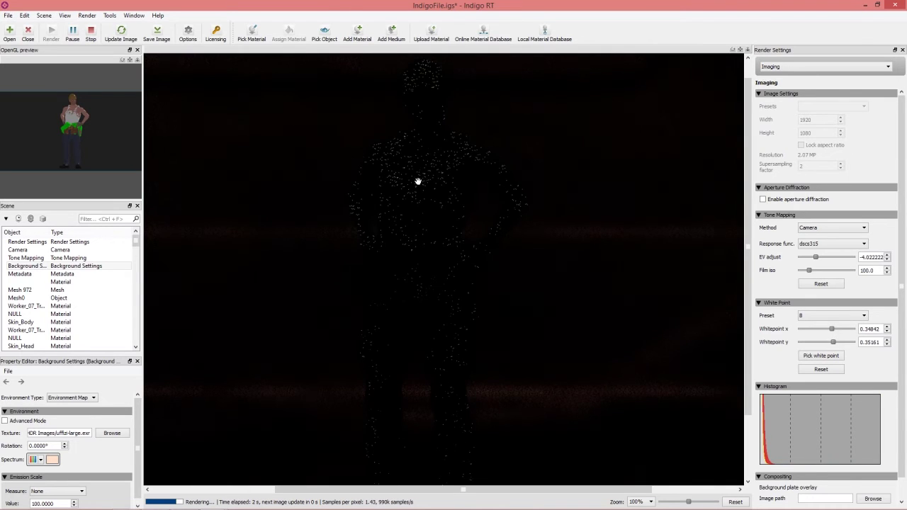
scroll(432, 196, down, 2)
scroll(432, 196, up, 2)
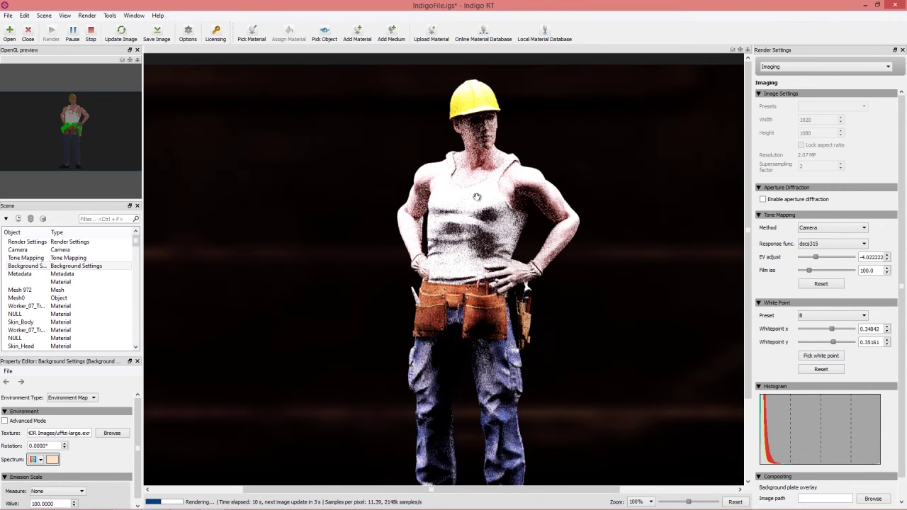
Switch to Photoshop to examine the uffizi-large.exr panorama, and return to the Indigo RT render
key(alt+Tab)
key(alt+Tab)
key(alt+Tab)
key(alt+Tab)
key(alt+Tab)
key(alt+Tab)
key(alt+Tab)
key(alt+Tab)
key(alt+Tab)
key(alt+Tab)
key(alt+Tab)
key(alt+Tab)
key(alt+Tab)
key(alt+Tab)
key(alt+Tab)
key(alt+Tab)
key(alt+Tab)
key(alt+Tab)
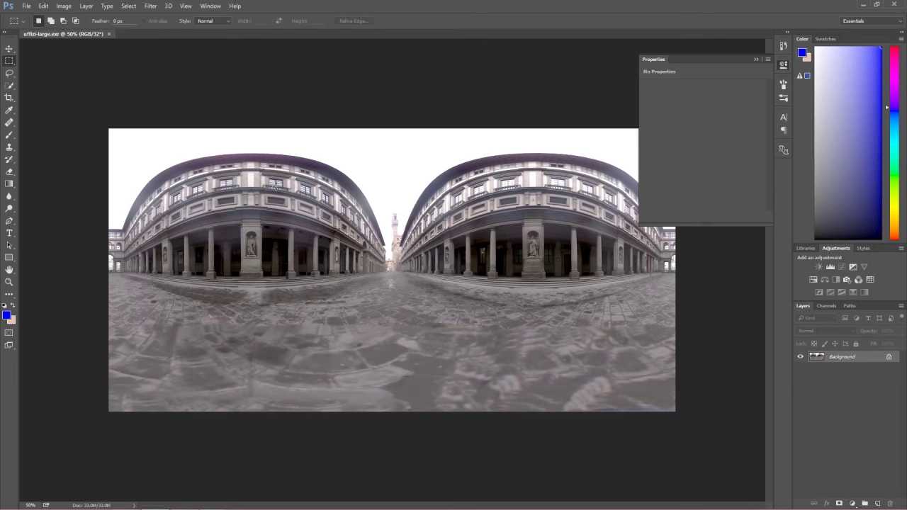
key(alt+Tab)
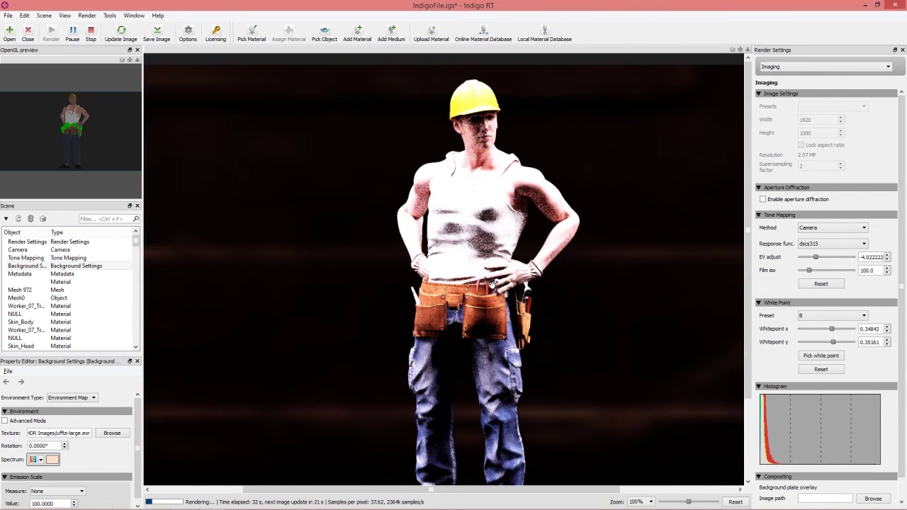
Set the gain of the environment map's spectrum to 3000
scroll(493, 285, down, 2)
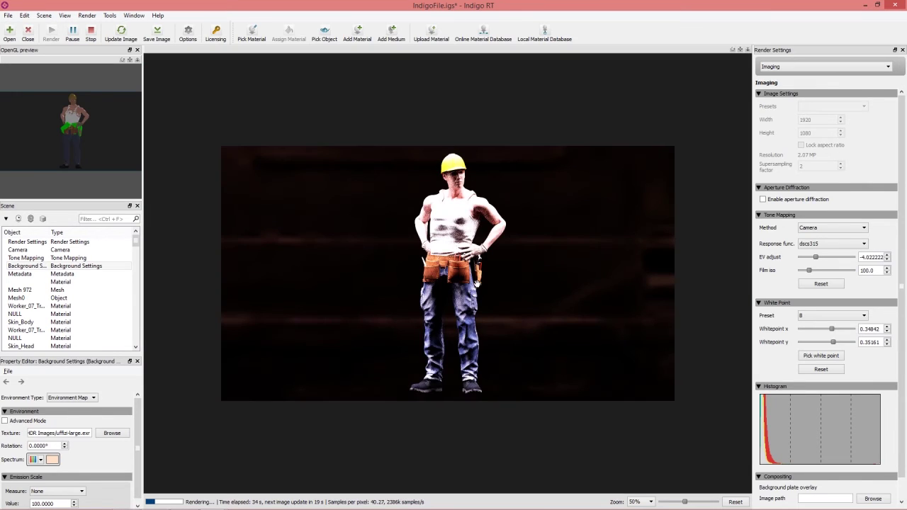
click(52, 460)
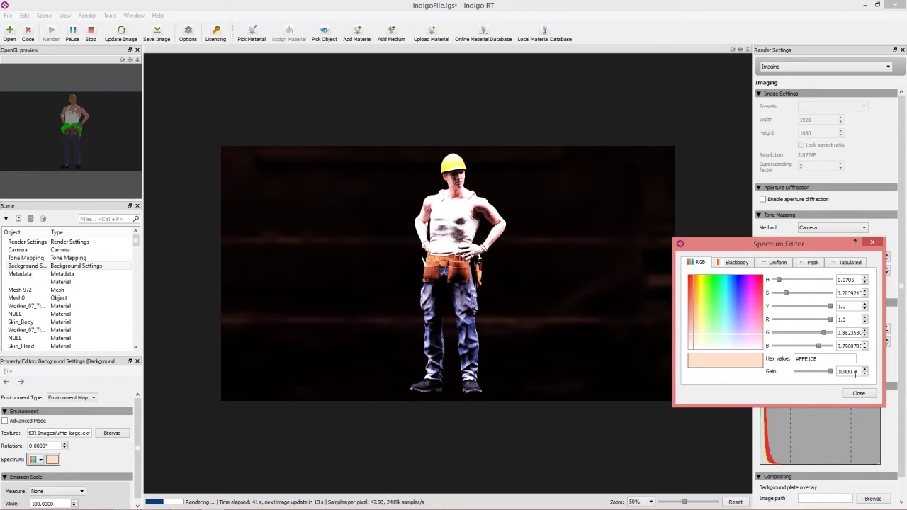
drag(858, 371, 830, 375)
text(3000)
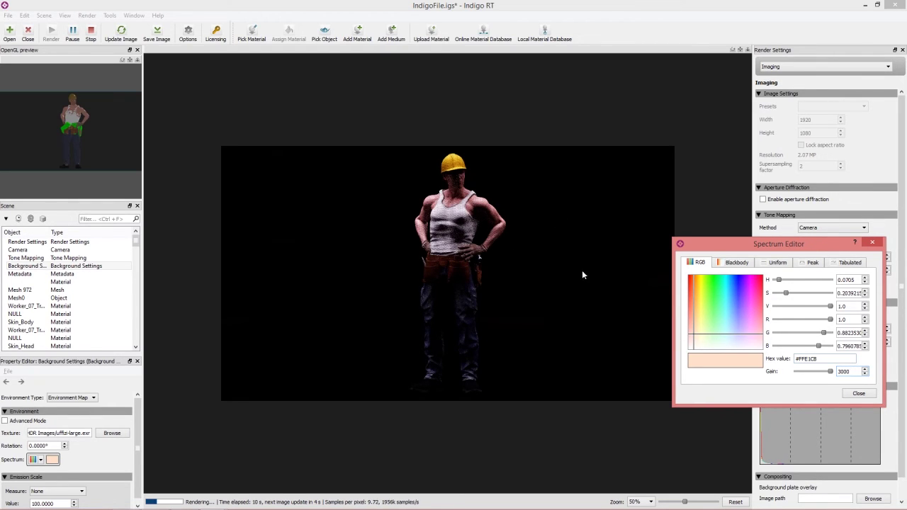
click(857, 394)
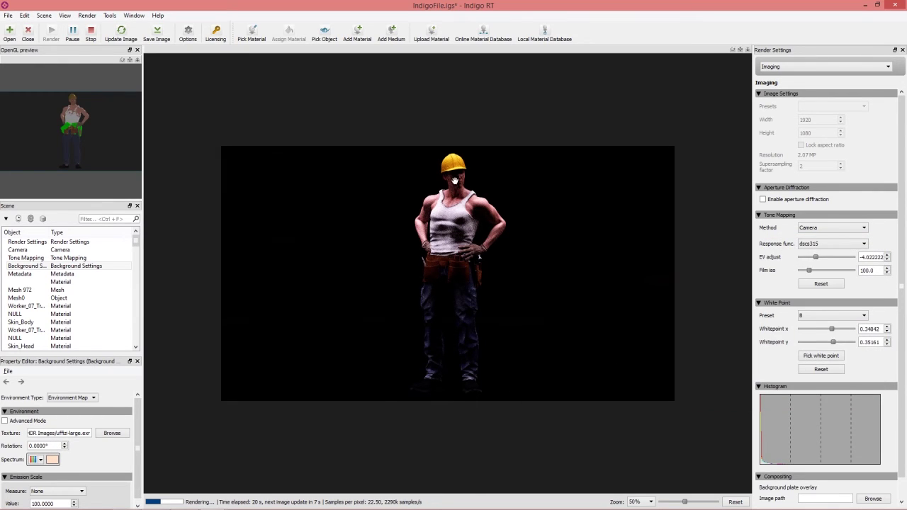
Set the environment map's rotation to 90° and view the worker's upper body up close
drag(57, 445, 2, 451)
text(90)
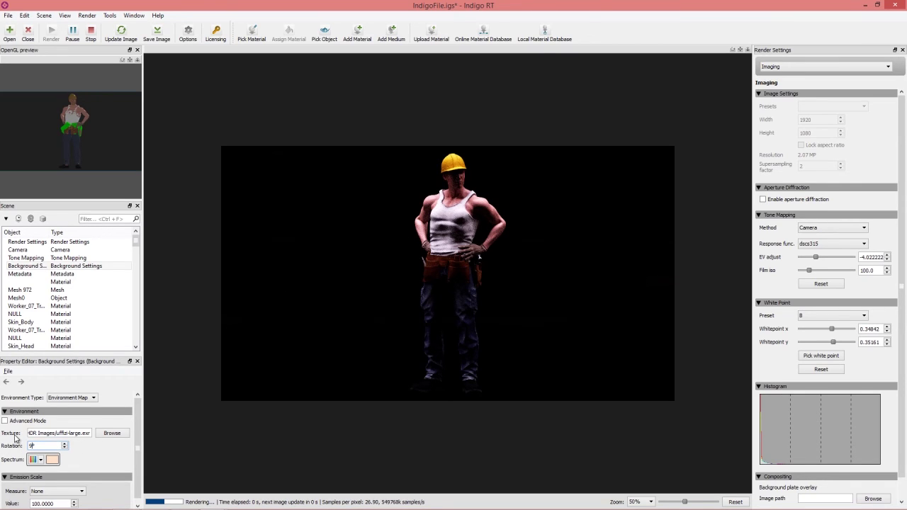
key(Return)
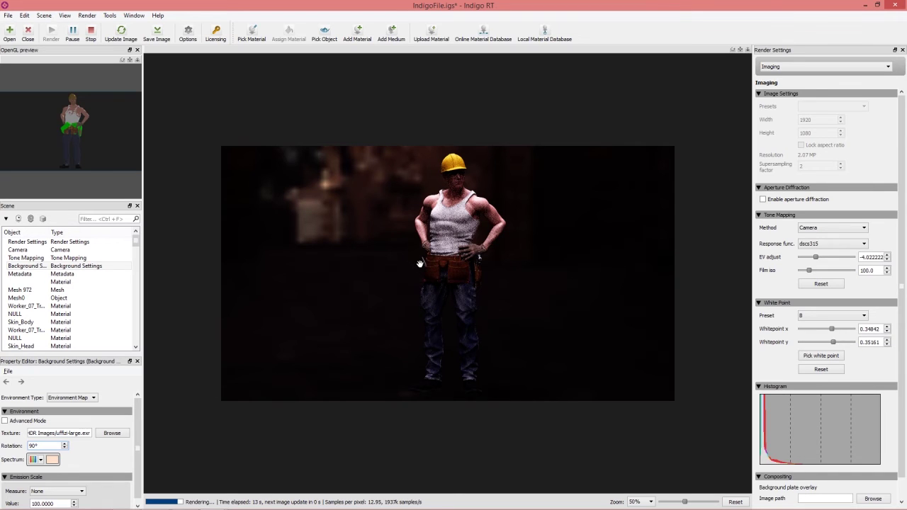
scroll(466, 259, up, 1)
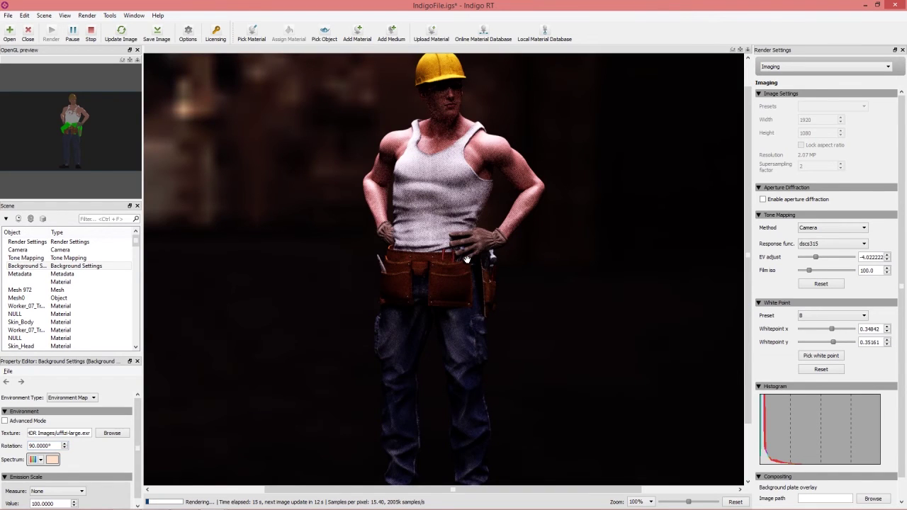
Leave the Indigo RT render and switch to the occup_01 project in iClone 6 Pro
drag(484, 165, 484, 202)
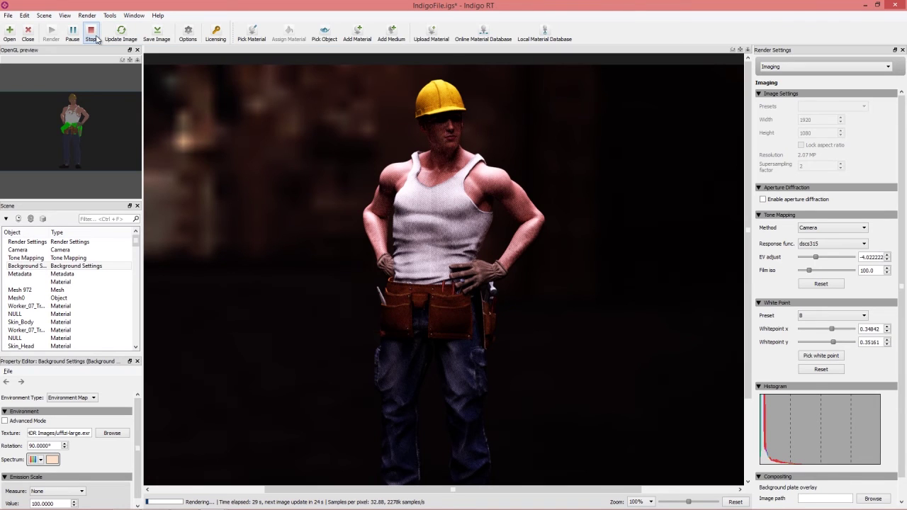
click(878, 7)
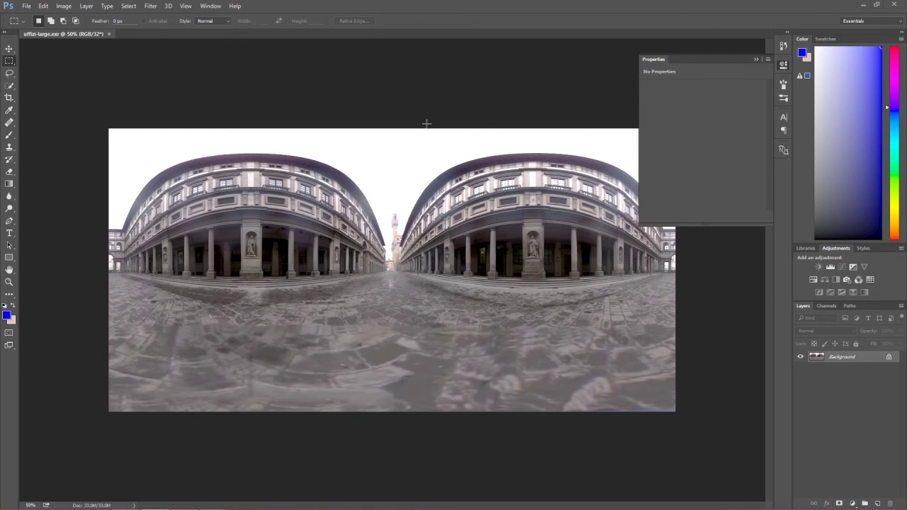
key(alt+Tab)
key(Tab)
key(Tab)
key(Tab)
key(Tab)
key(Tab)
key(Tab)
key(Tab)
key(Tab)
key(Tab)
key(Tab)
key(Tab)
key(Tab)
key(Tab)
key(Tab)
key(Tab)
key(Tab)
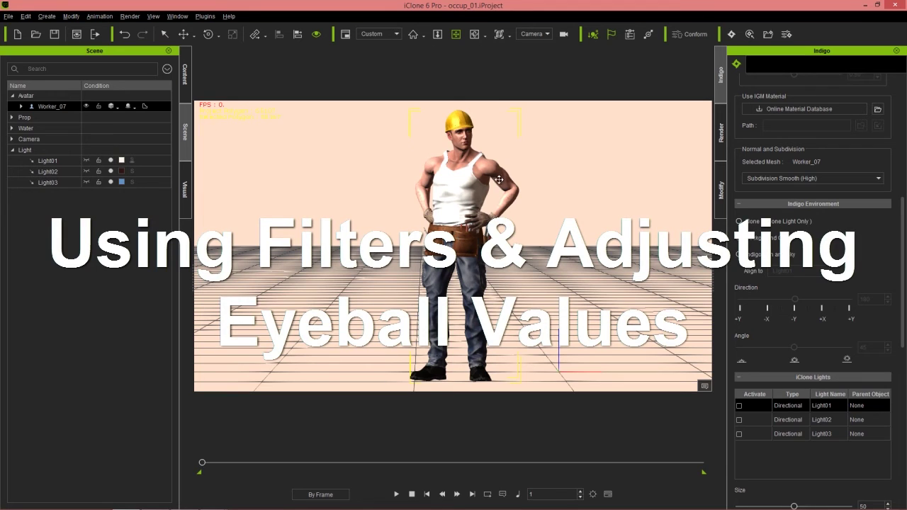
Replace the worker's head with the M_O_005 template from the Realistic Human 100 male heads, framing the face up close
middle_drag(484, 173, 488, 220)
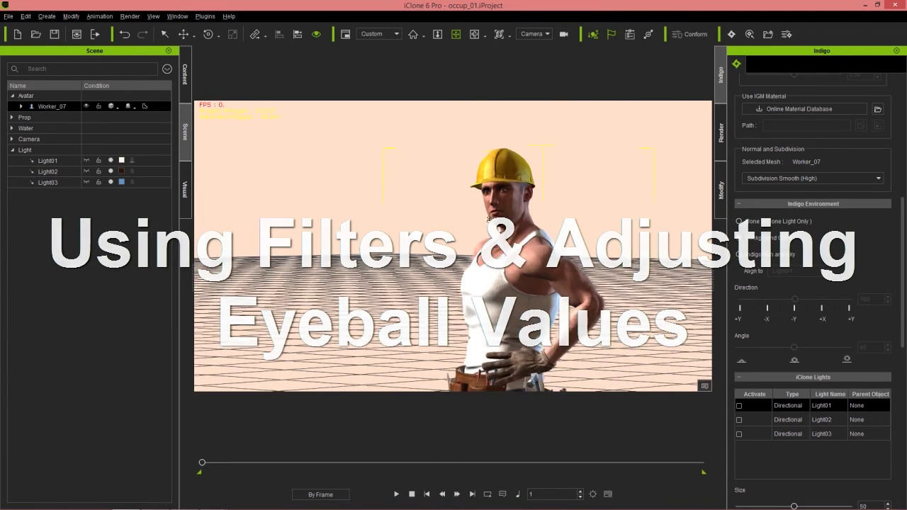
scroll(488, 219, up, 10)
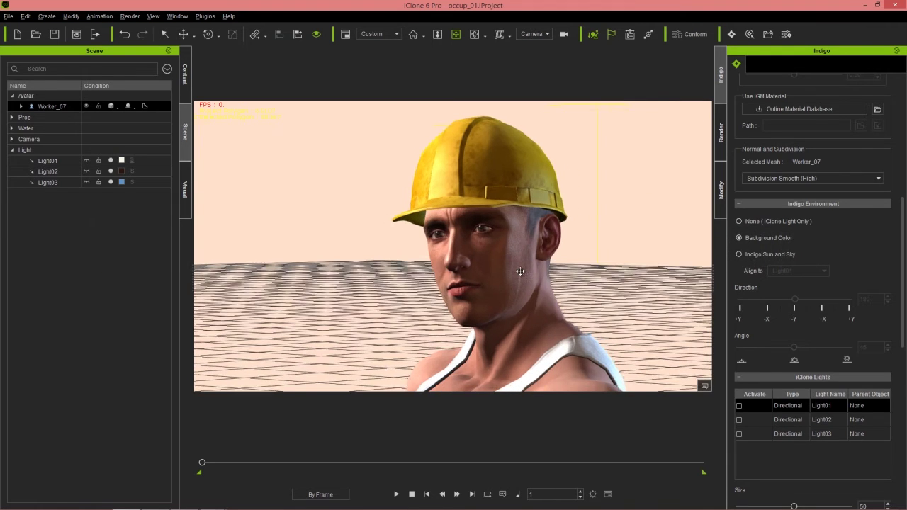
click(189, 84)
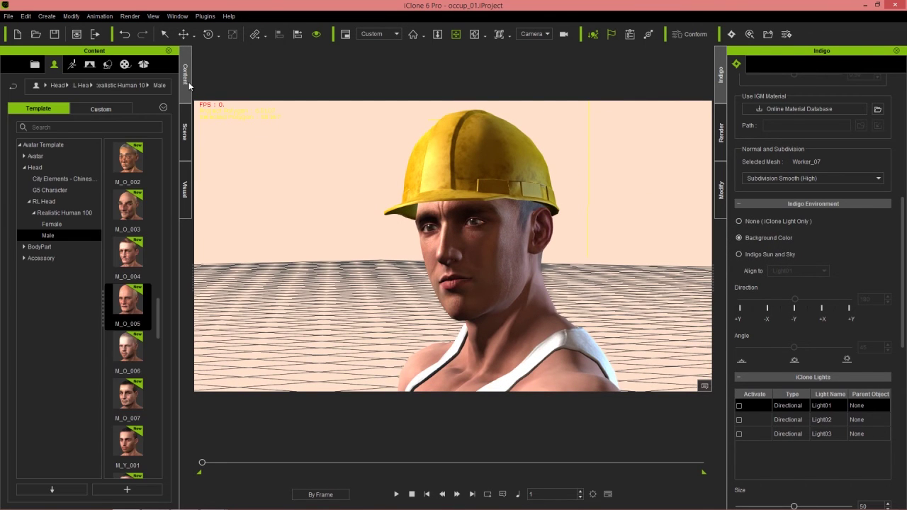
drag(128, 299, 503, 250)
click(455, 302)
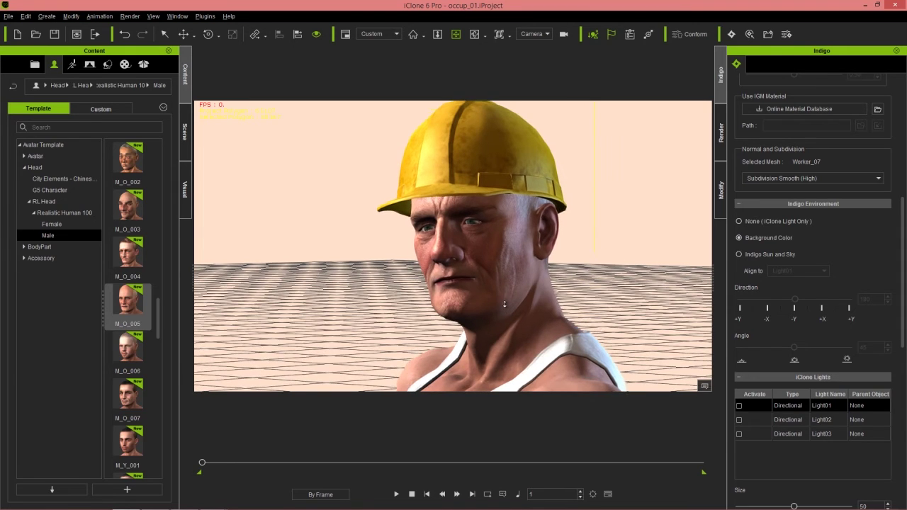
scroll(507, 301, up, 2)
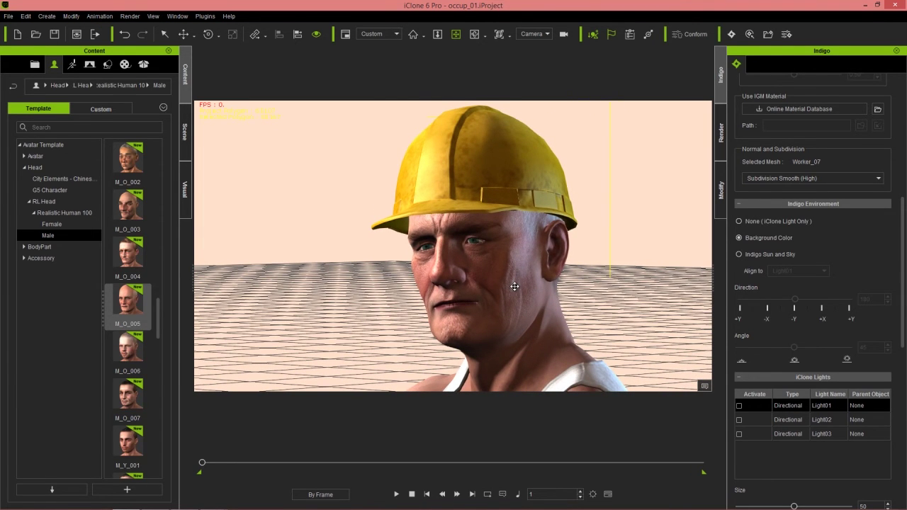
Set the Indigo environment to Indigo Sun and Sky and render the worker's head close-up in Indigo RT
click(471, 291)
mouse_move(444, 239)
mouse_down()
mouse_move(431, 257)
mouse_move(439, 256)
mouse_up()
click(588, 213)
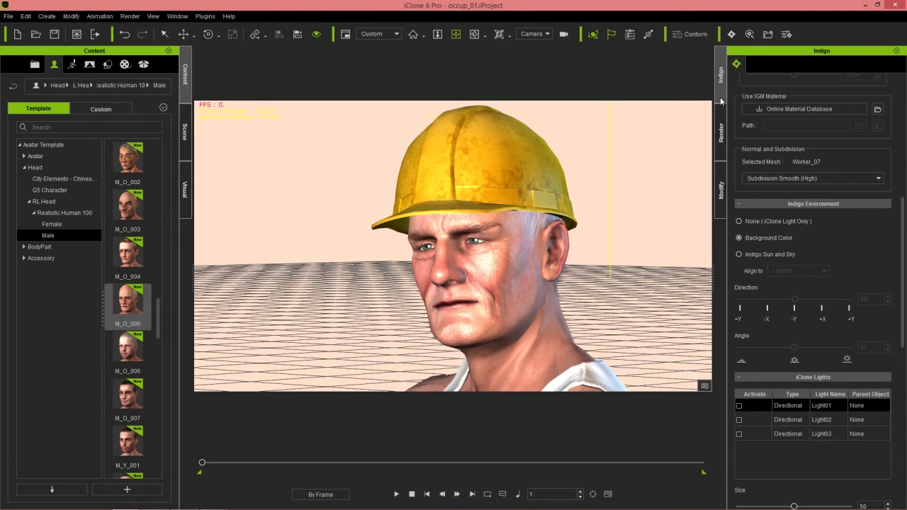
click(770, 257)
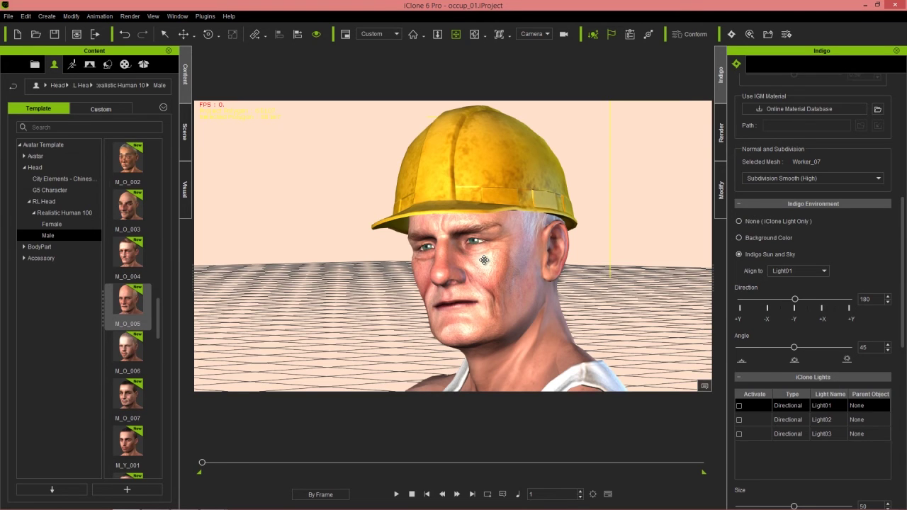
click(734, 36)
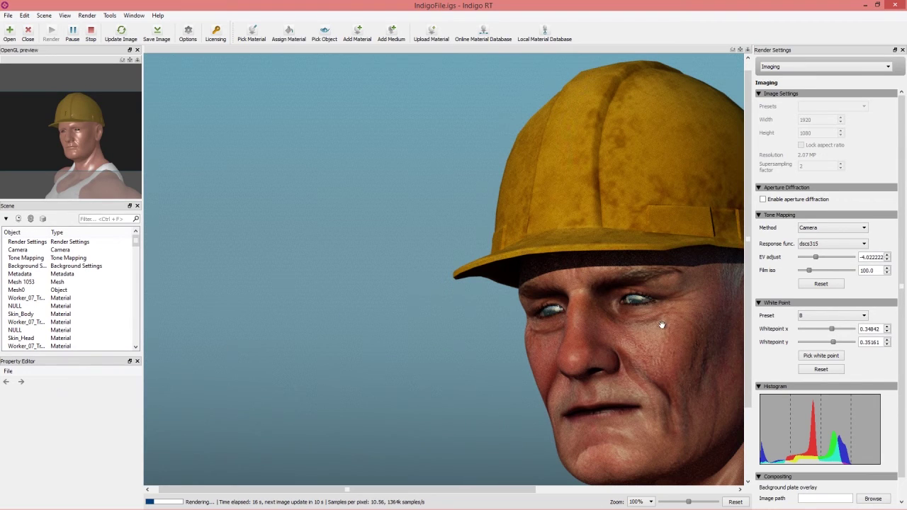
Pick the CC_Base_Eye_Trans material from the worker's eye and replace its NULL Material A with a new child material
drag(663, 316, 571, 277)
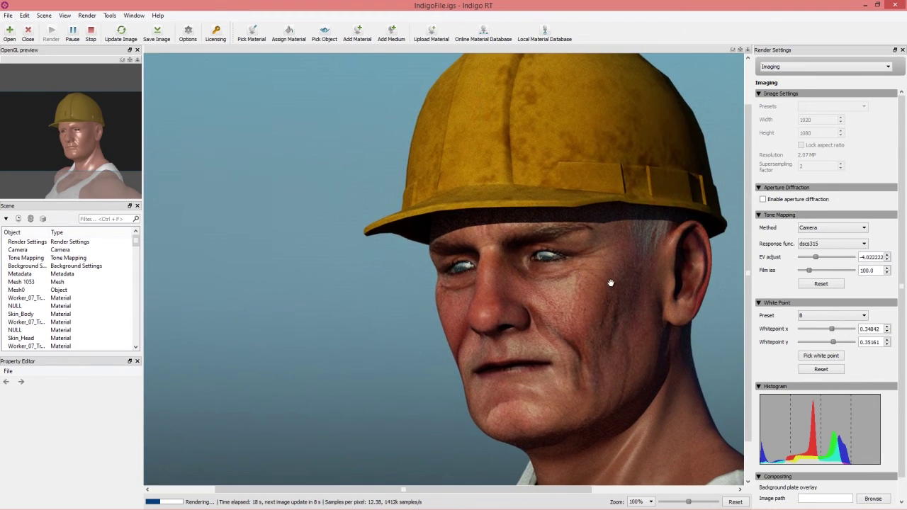
drag(610, 319, 578, 319)
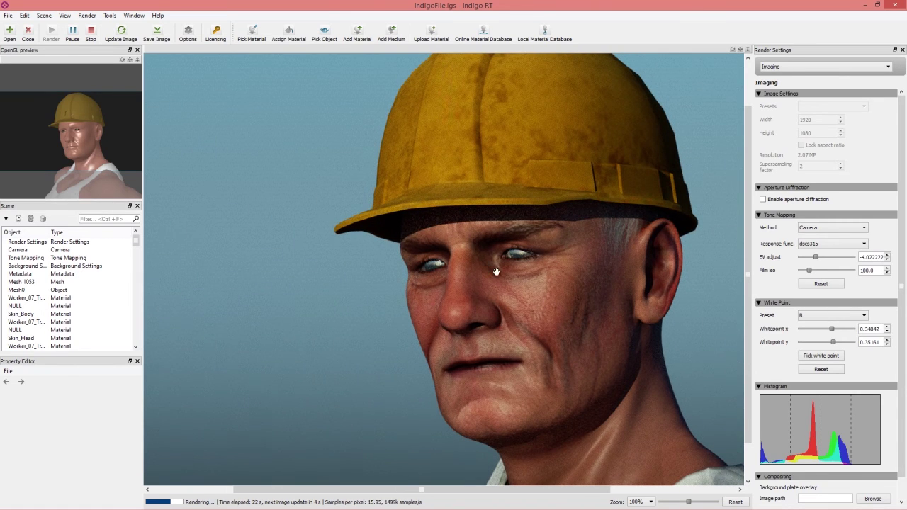
drag(538, 330, 572, 368)
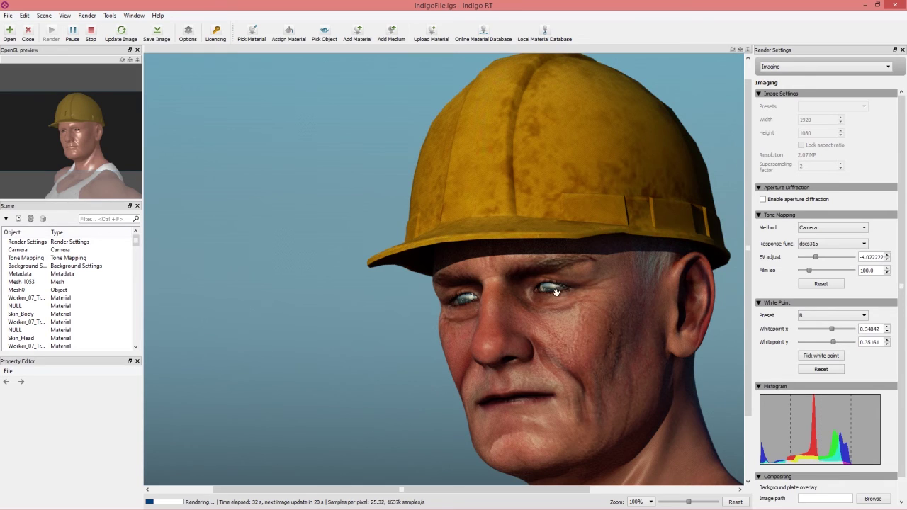
click(251, 33)
click(549, 286)
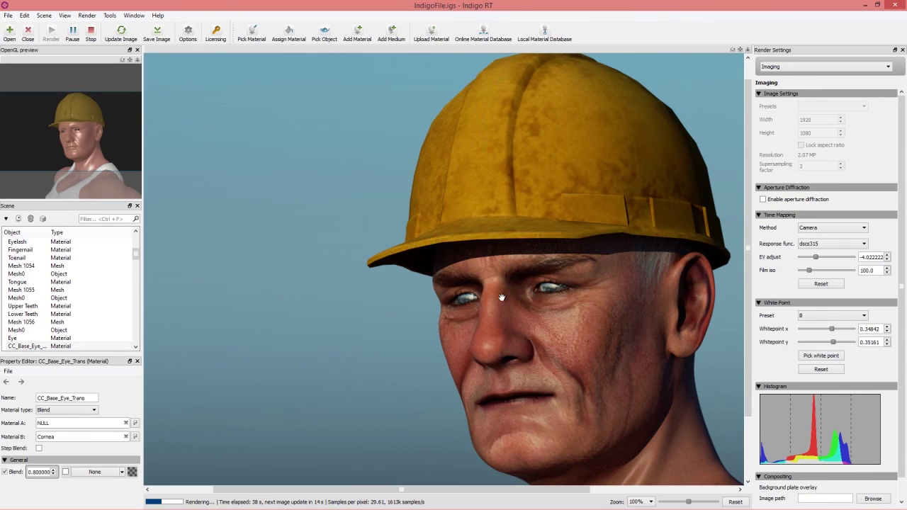
click(125, 423)
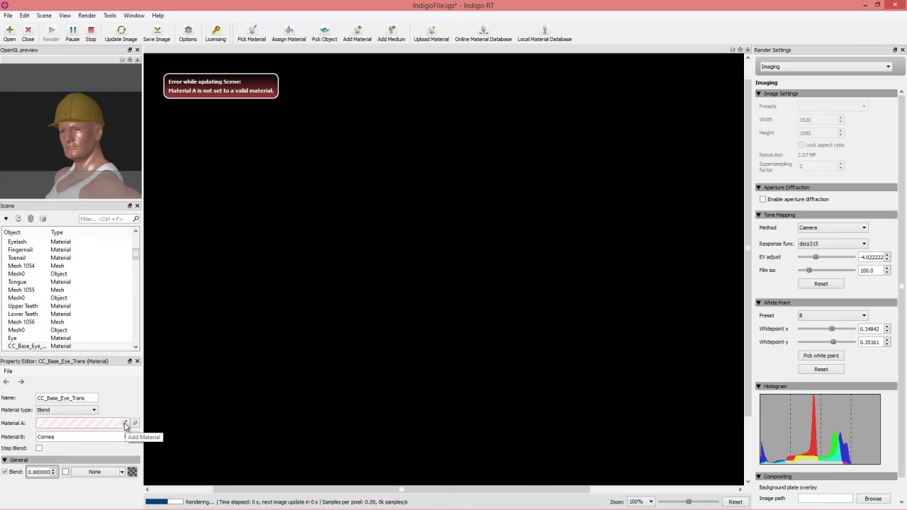
click(125, 424)
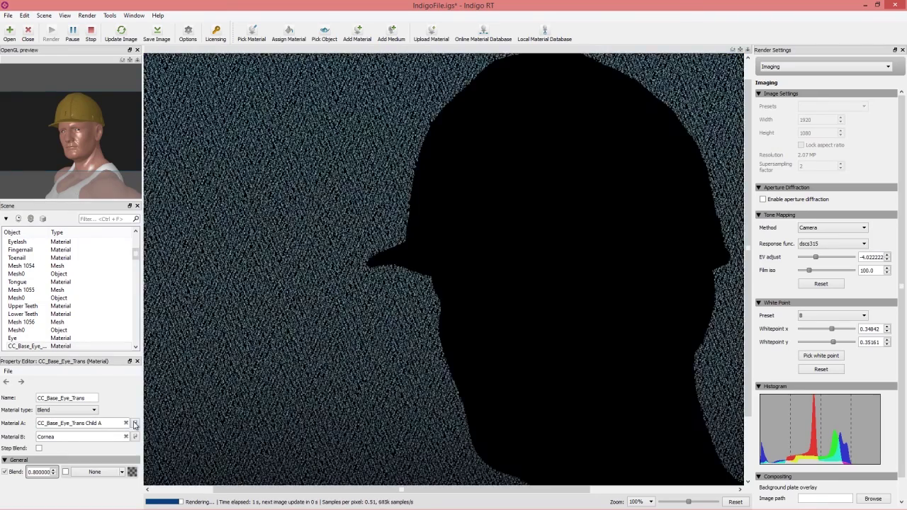
Change the new Material A to the Glossy Transparent type and add a new medium to it
click(134, 422)
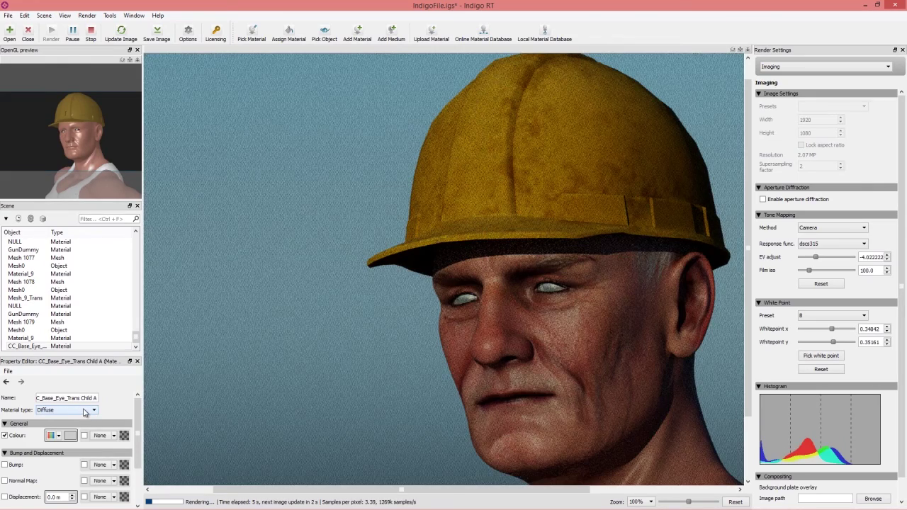
click(76, 412)
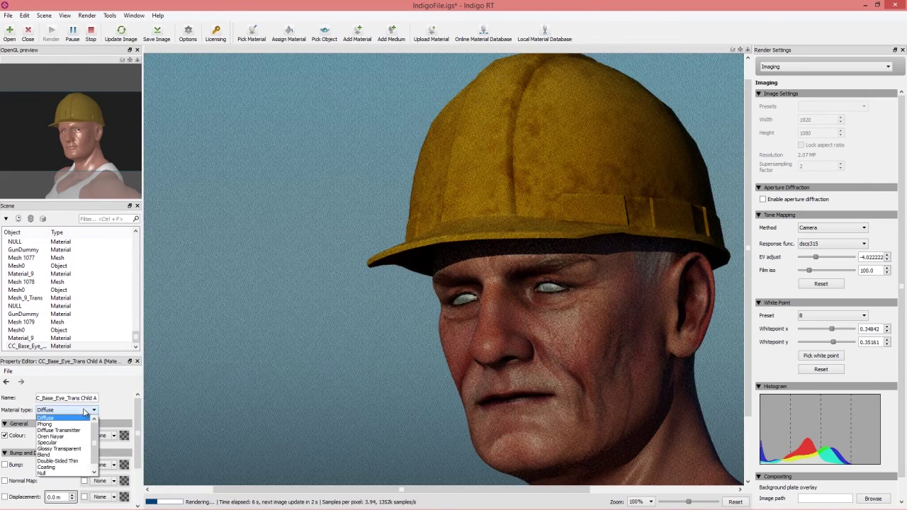
click(60, 449)
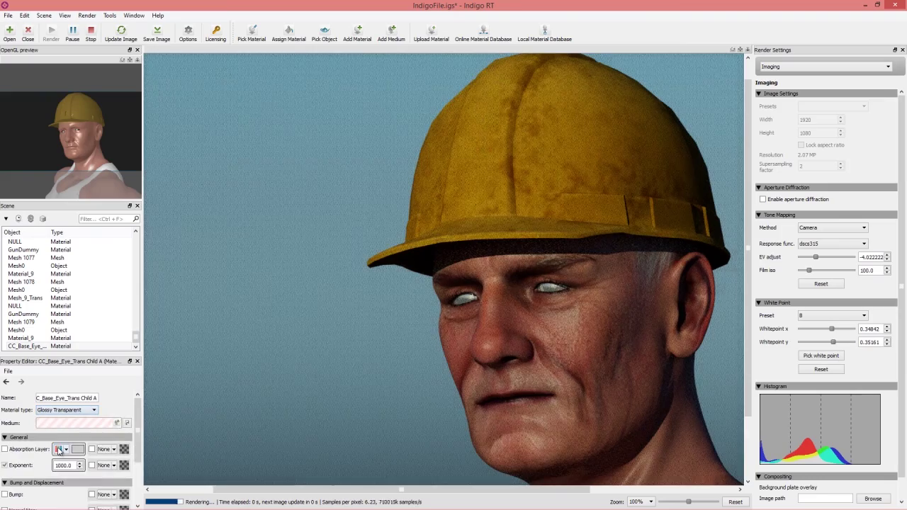
click(117, 423)
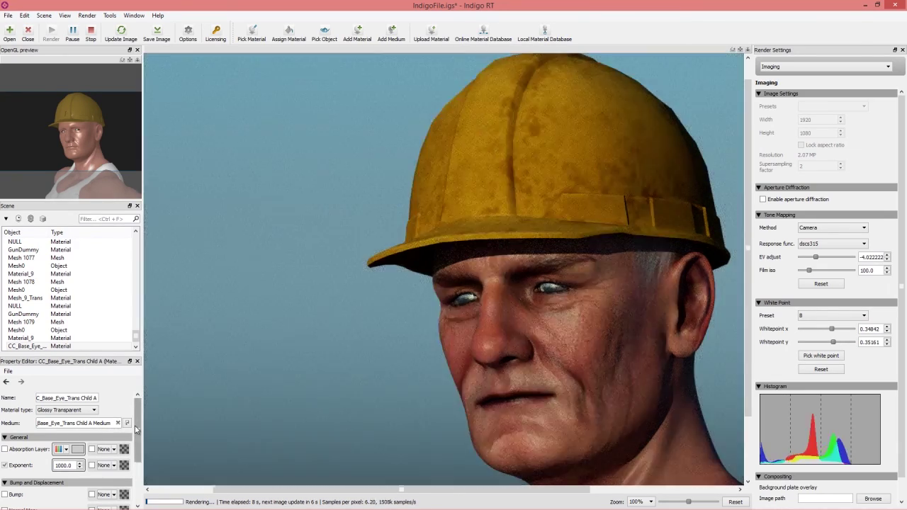
Try a different exponent for the glossy transparent eye material and set it back to 1000
drag(139, 428, 138, 459)
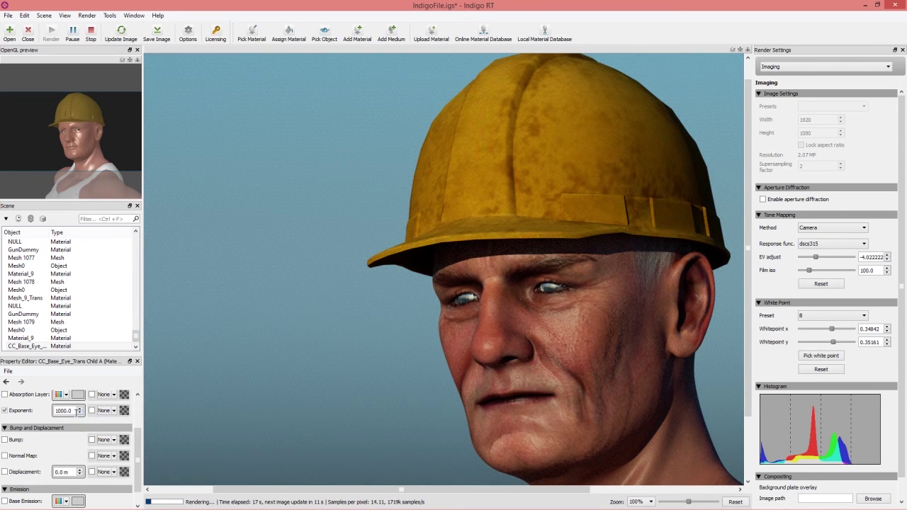
text(10)
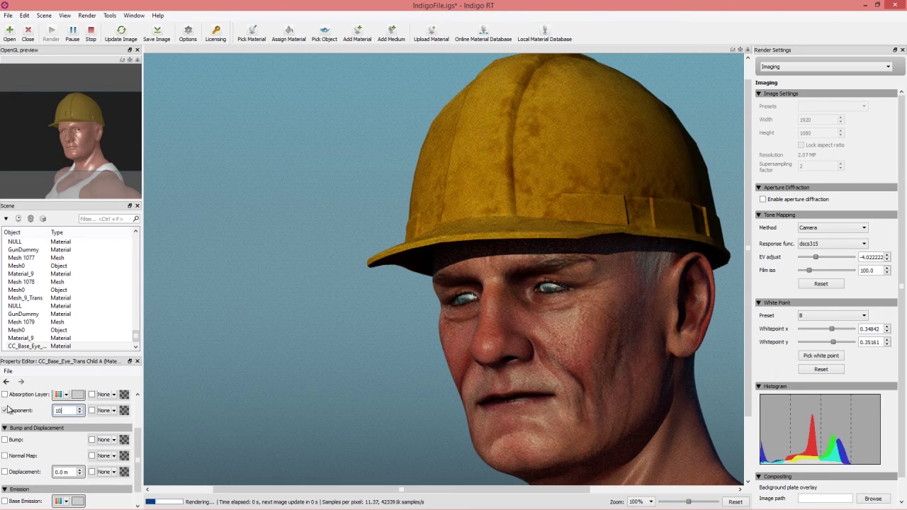
text(1000)
key(Return)
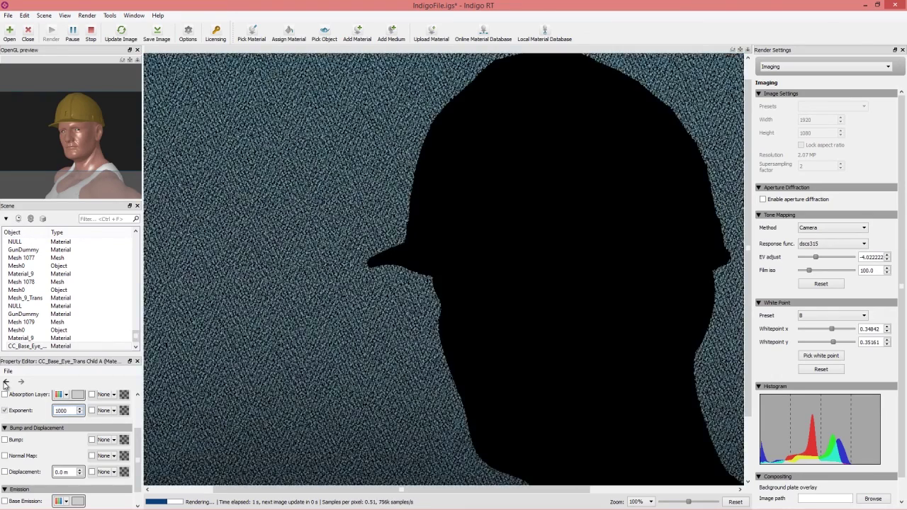
Set the IOR of the Cornea material used as Material B to 5, and return to the CC_Base_Eye_Trans blend
click(7, 381)
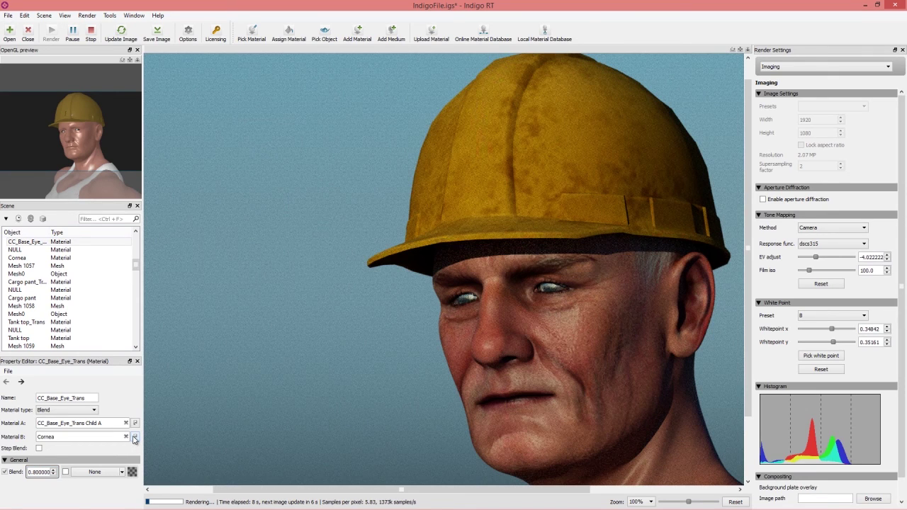
click(134, 437)
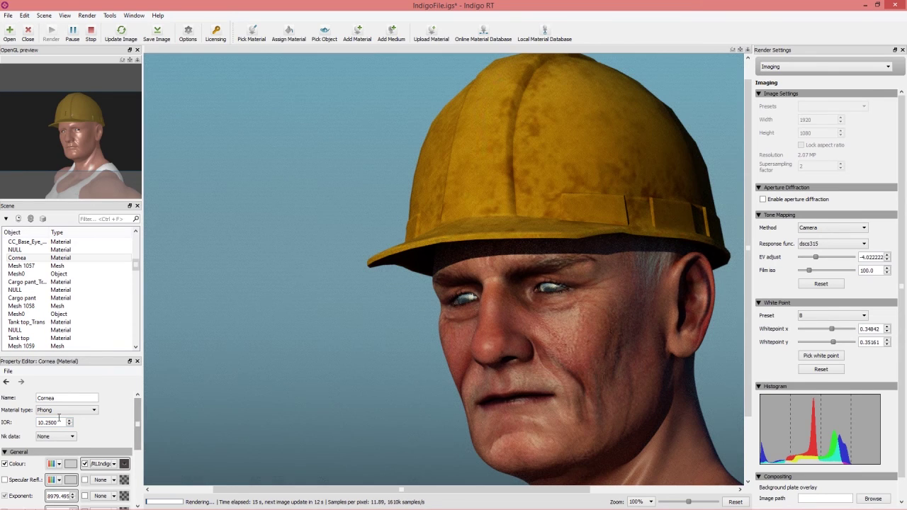
drag(63, 422, 16, 424)
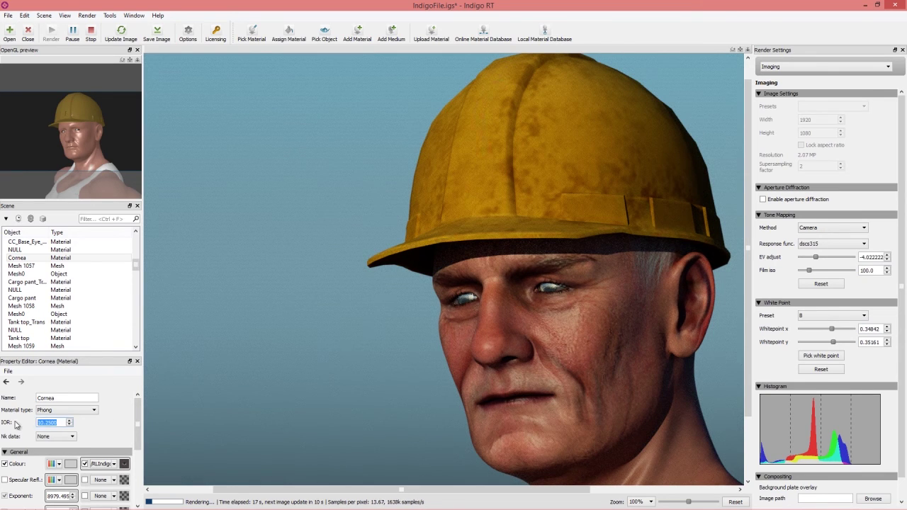
text(50)
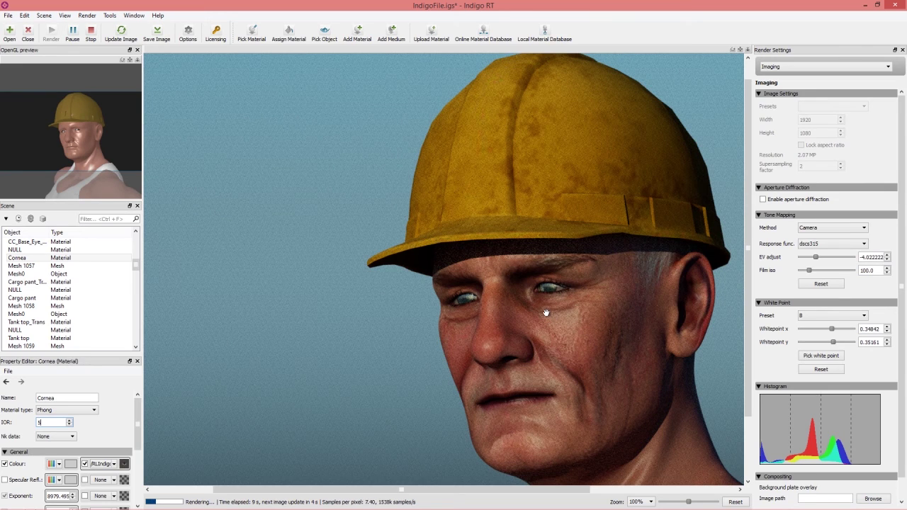
key(Return)
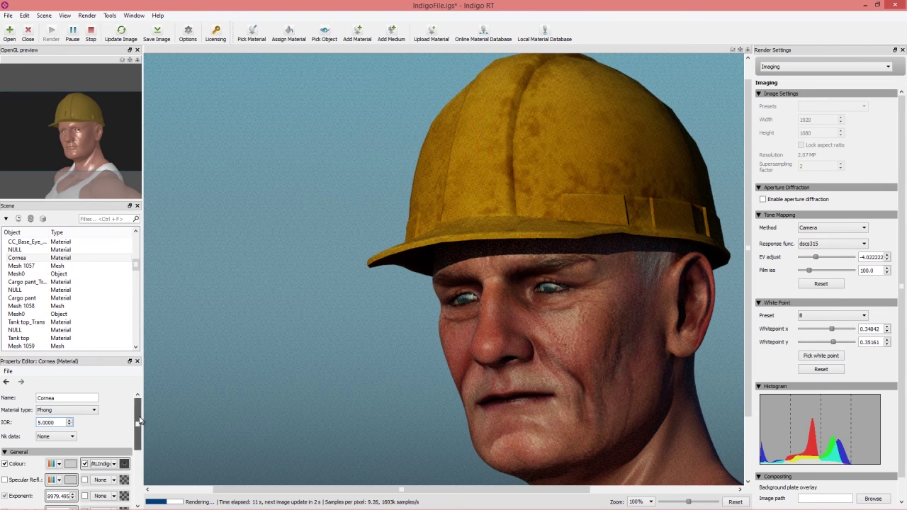
scroll(140, 421, down, 5)
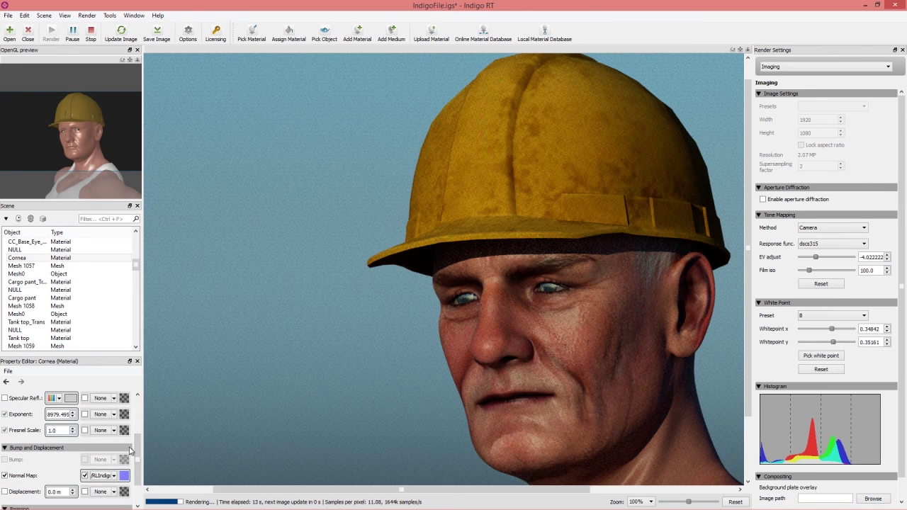
scroll(137, 411, up, 5)
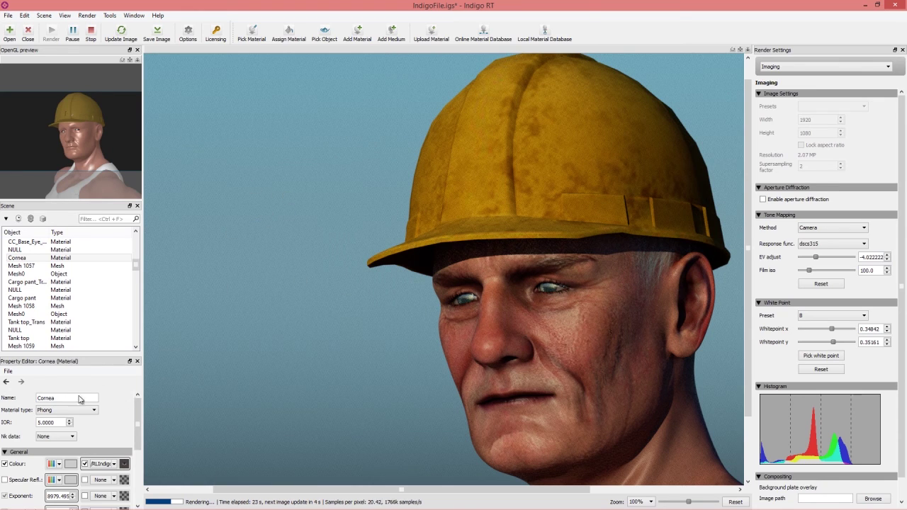
click(6, 382)
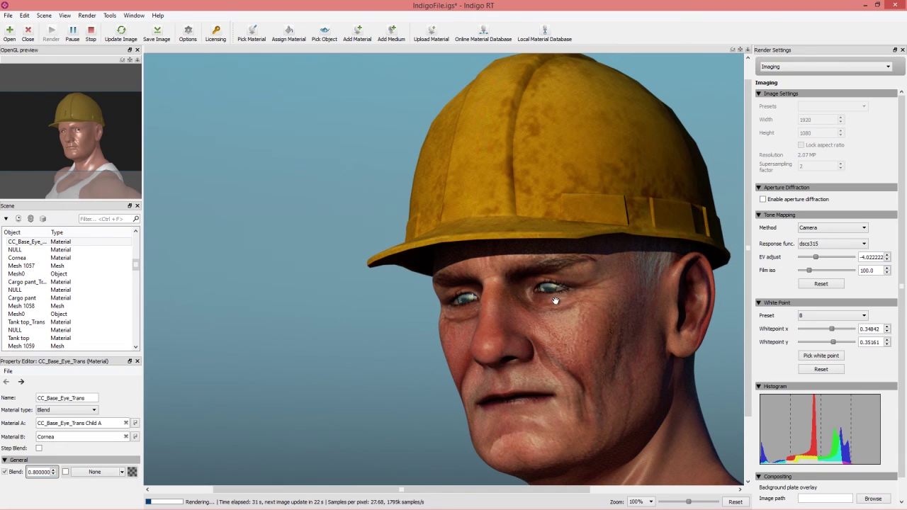
Step through the camera response functions from Advantix-400CD to Ektachrome-E100SCD with the whole image in view
scroll(555, 300, down, 2)
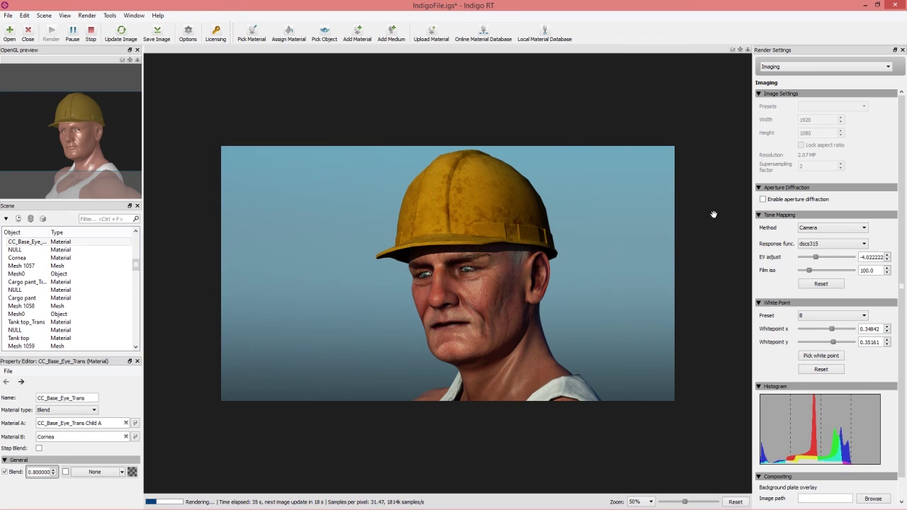
click(816, 244)
scroll(831, 278, down, 1)
scroll(830, 276, up, 3)
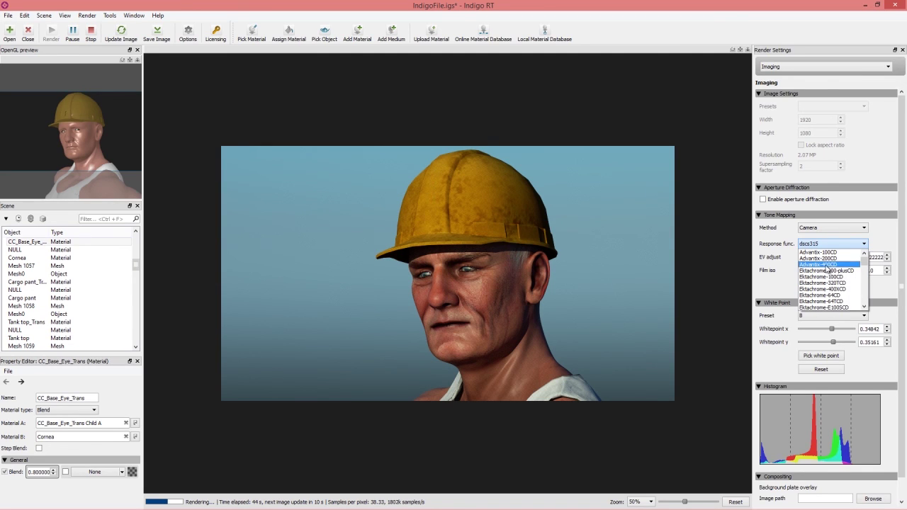
click(832, 264)
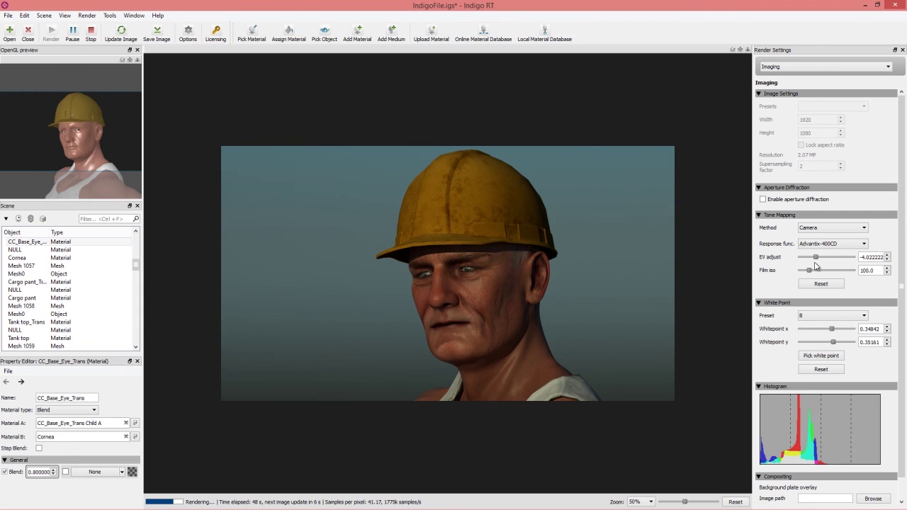
key(Down)
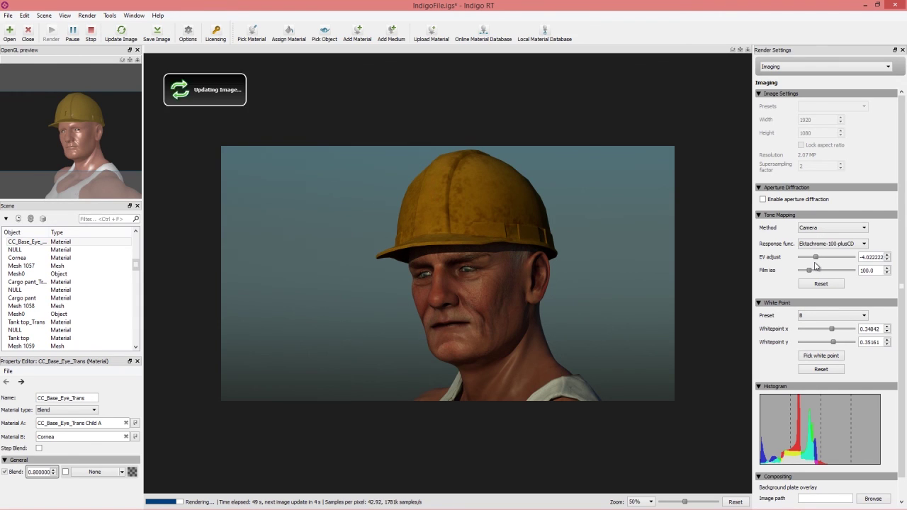
key(Down)
key(Down)
key(Down)
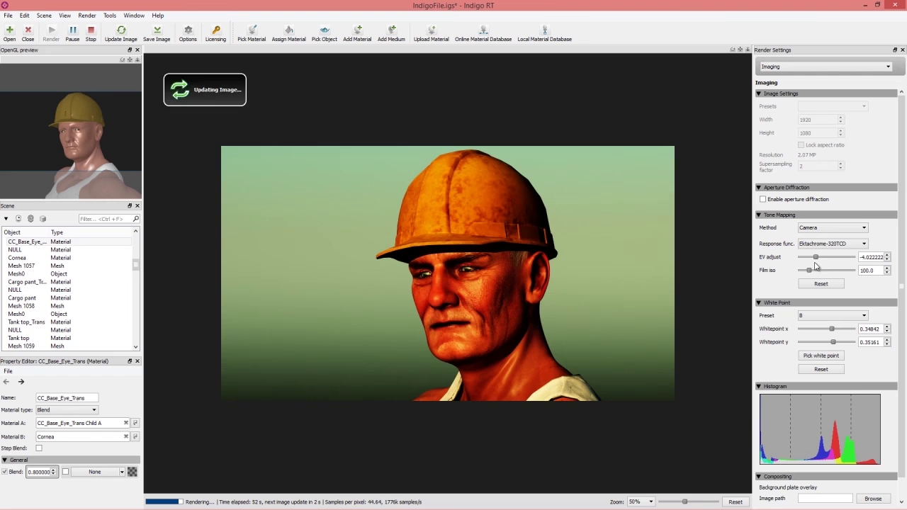
key(Down)
key(Down)
key(Down)
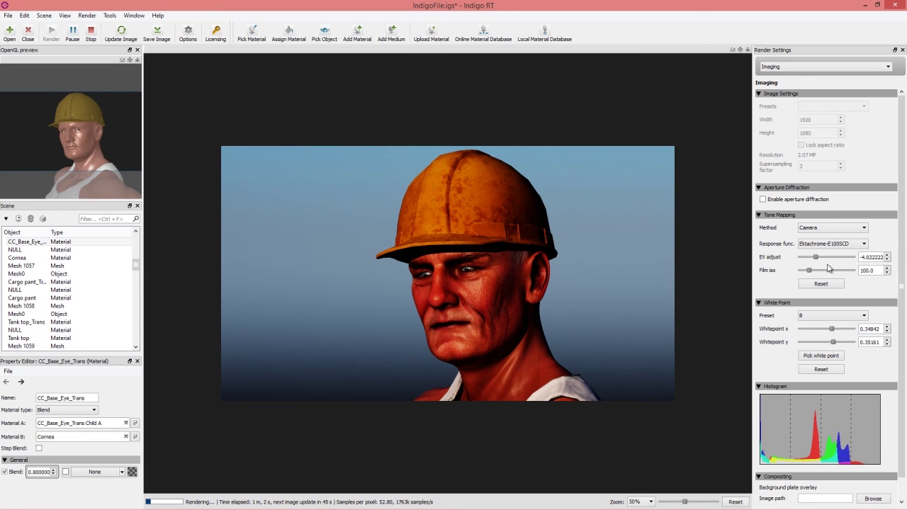
Set the film ISO to 177 and the EV adjustment to about -4.1
drag(810, 272, 817, 260)
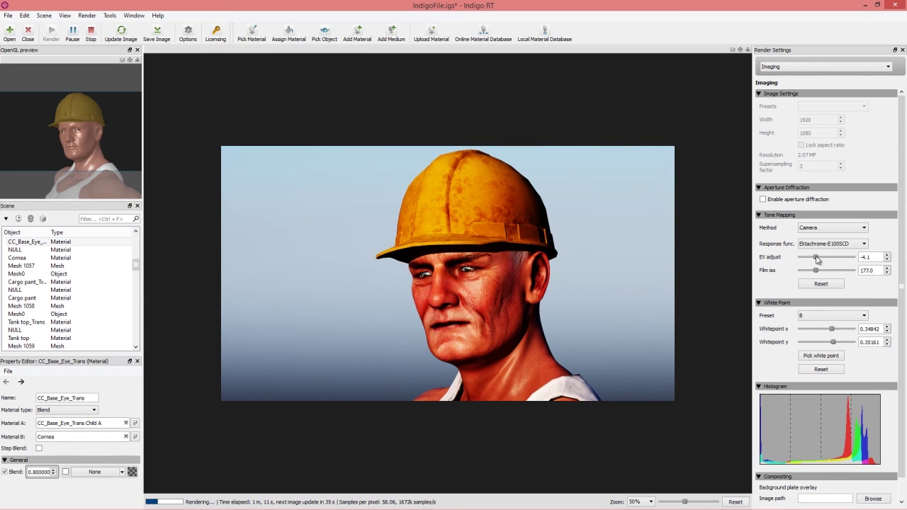